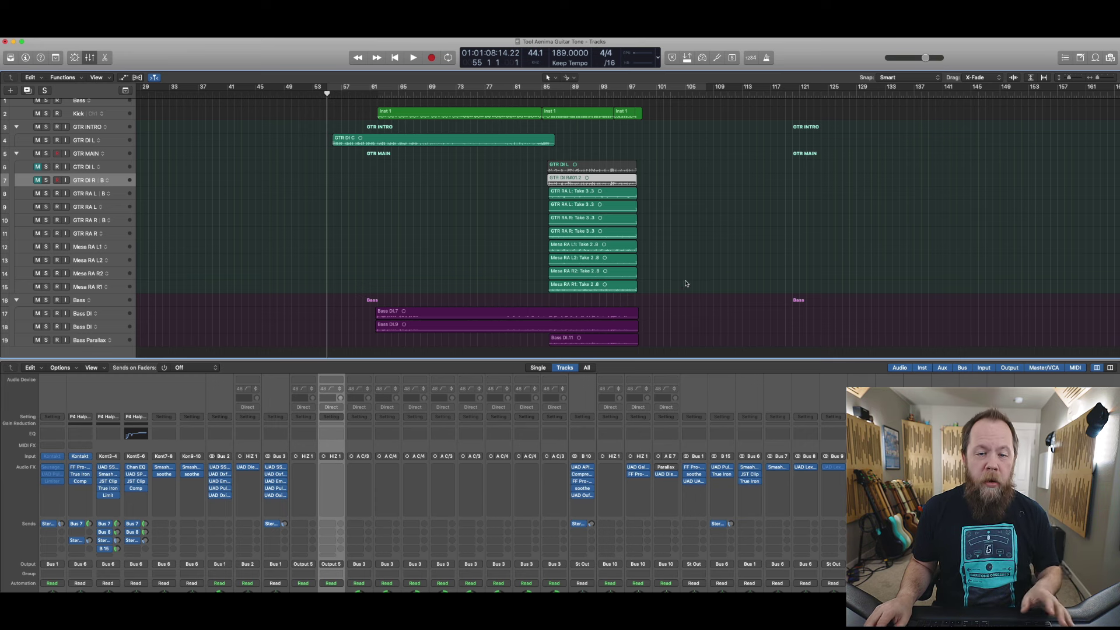
Step: Select the GTR DI C intro region and play it from bar 56
left_click_drag(683, 123, 401, 115)
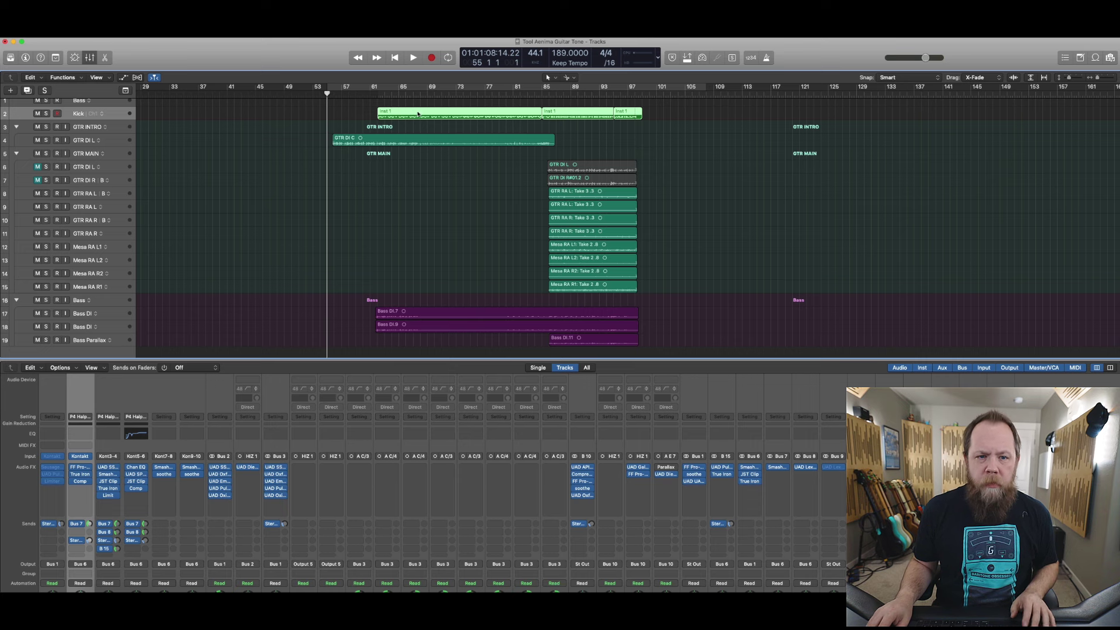
left_click(399, 138)
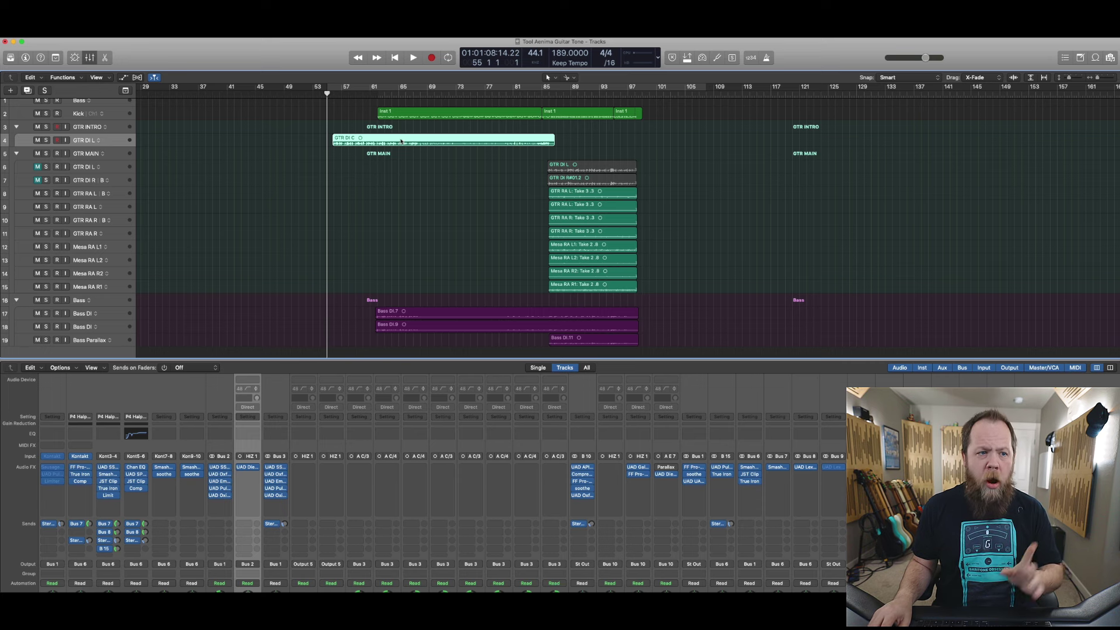
left_click(333, 96)
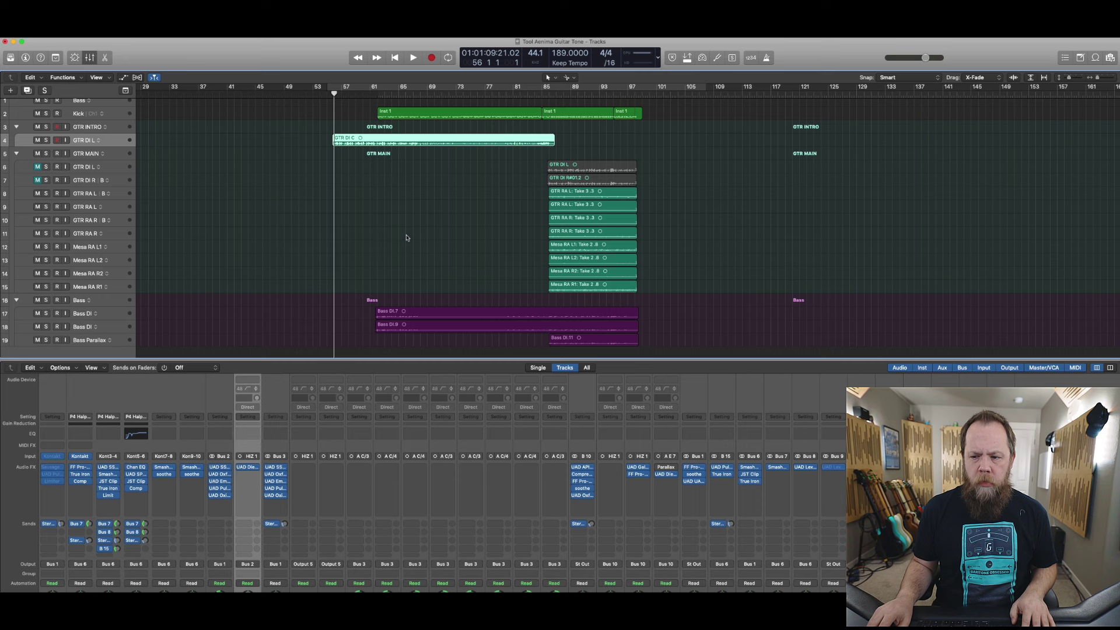
key("space")
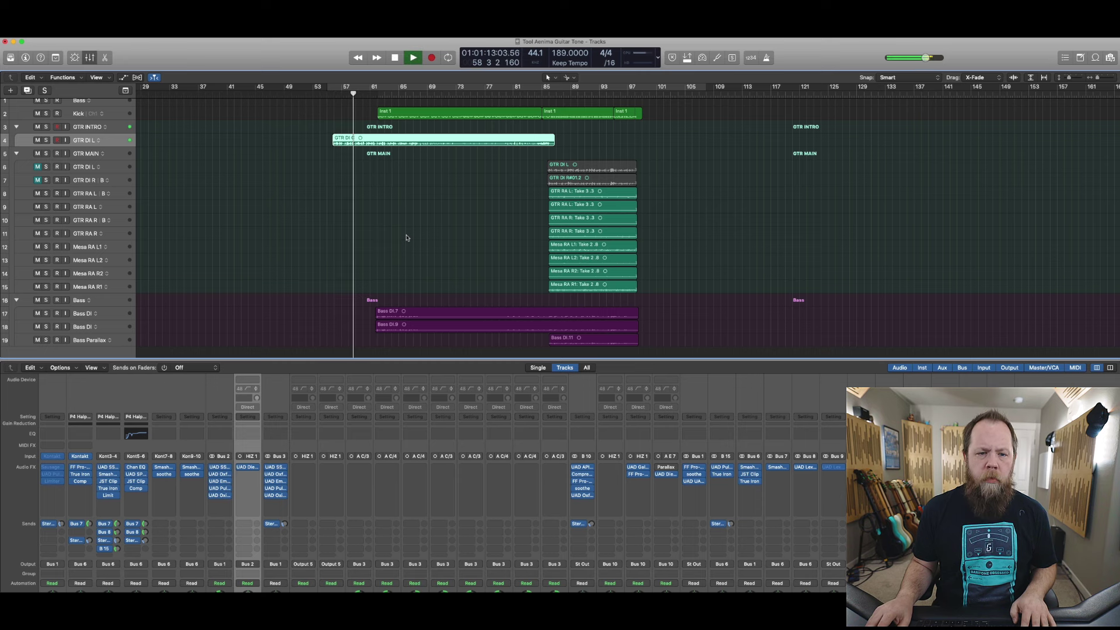
key("space")
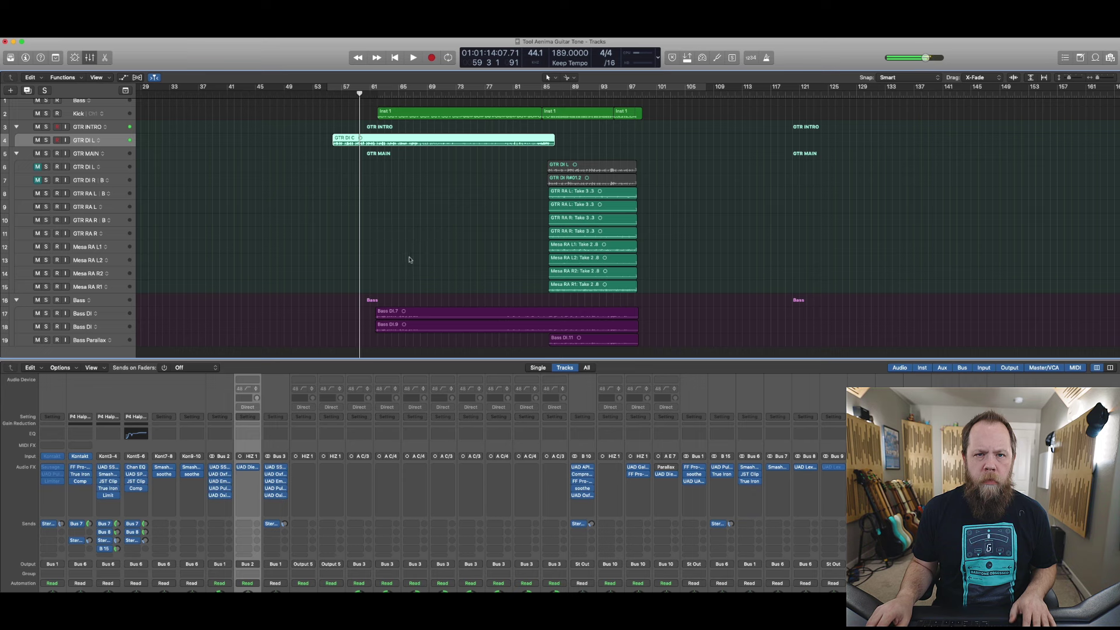
Step: Inspect the GTR DI L/R, GTR RA and four Mesa RA guitar regions
left_click(603, 169)
left_click(597, 180)
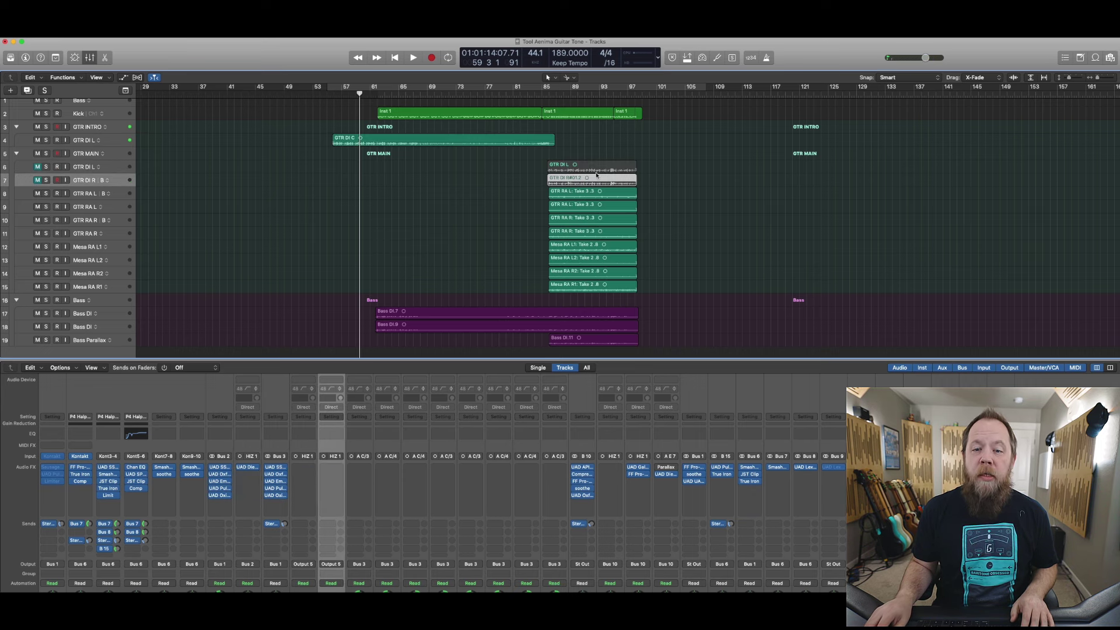
scroll(597, 168, "left", 1)
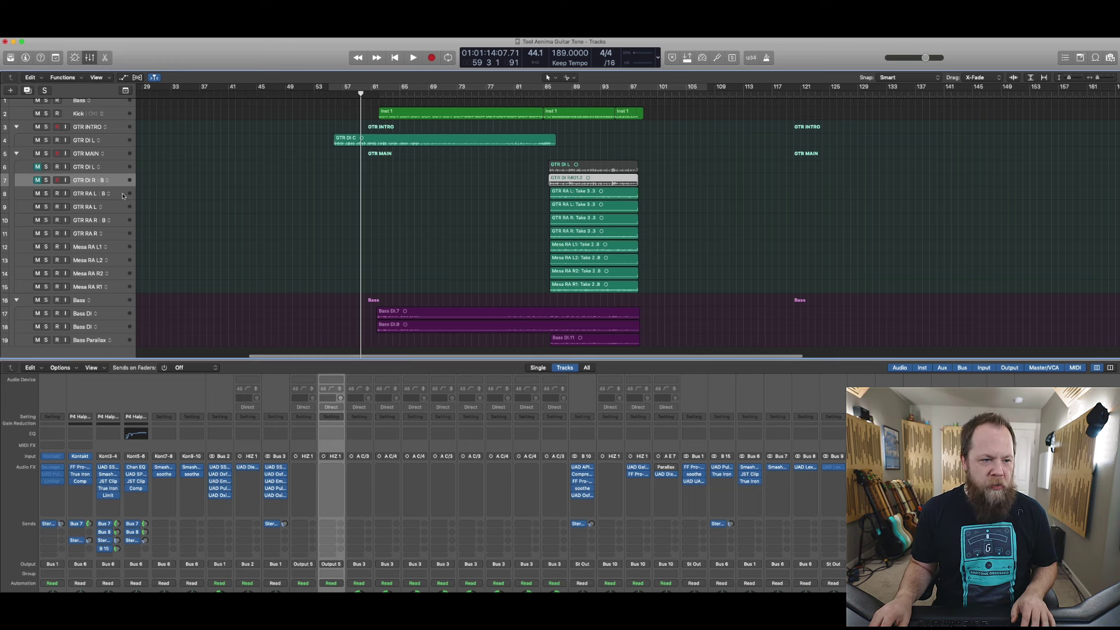
left_click(123, 195)
left_click(116, 233, "shift")
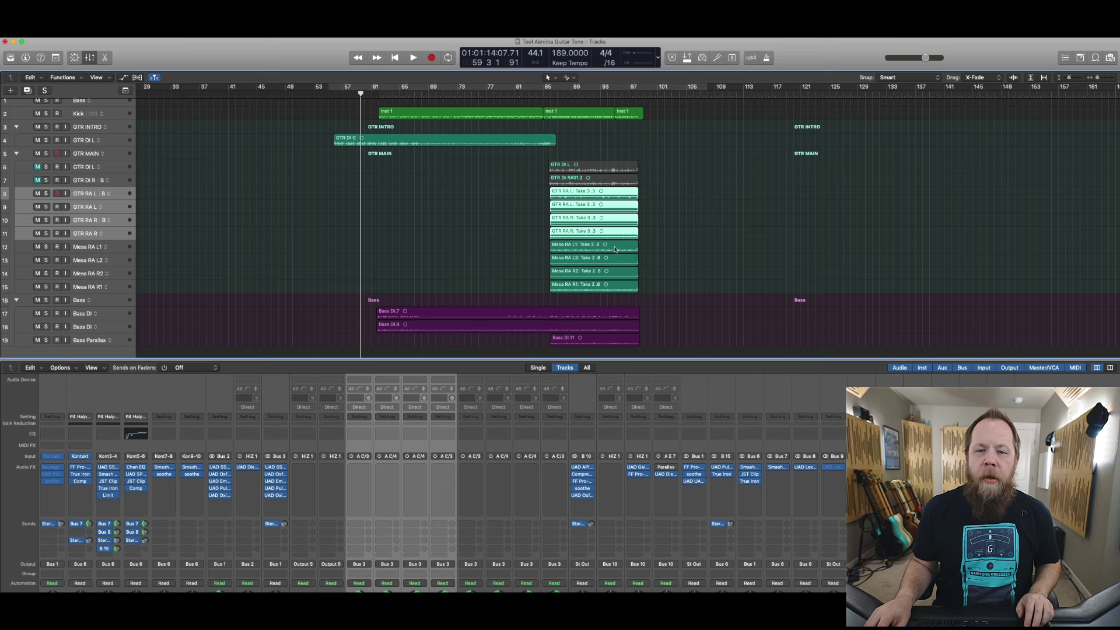
left_click(616, 249)
left_click(622, 285, "shift")
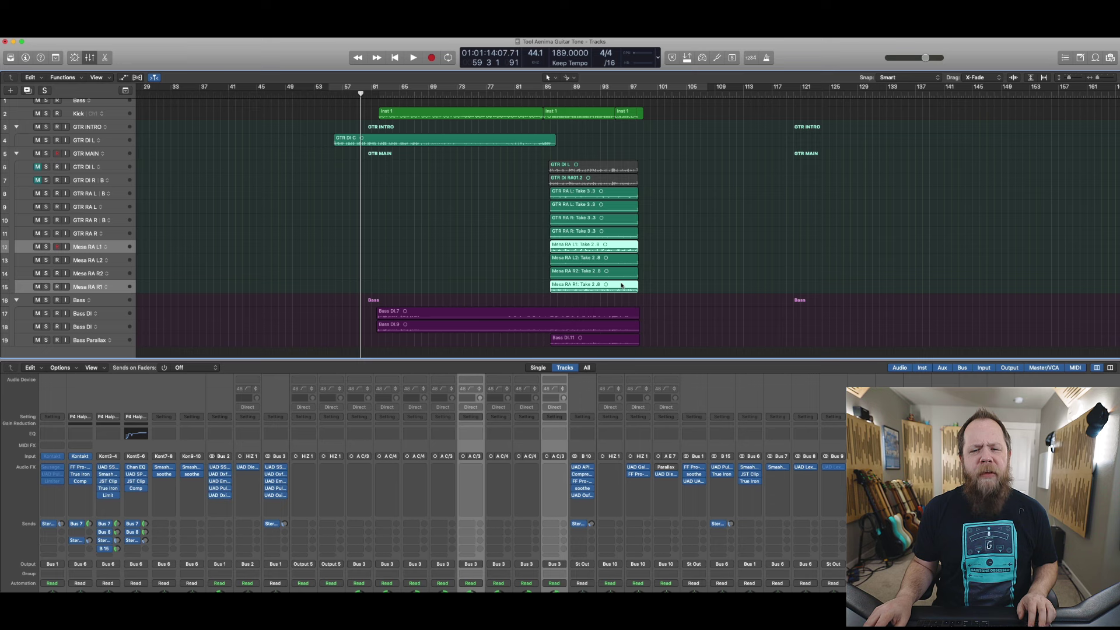
left_click_drag(657, 288, 603, 246)
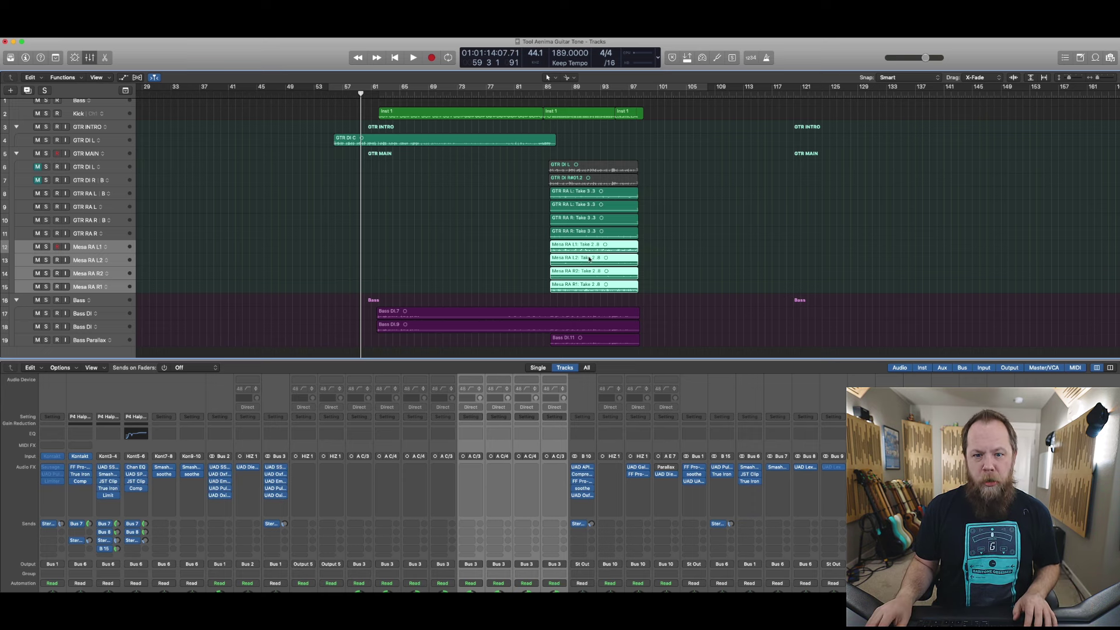
Step: Collapse the Bass track stack, return to bar 56, and open the Diezel VH4 amp on GTR DI L
scroll(642, 303, "down", 1)
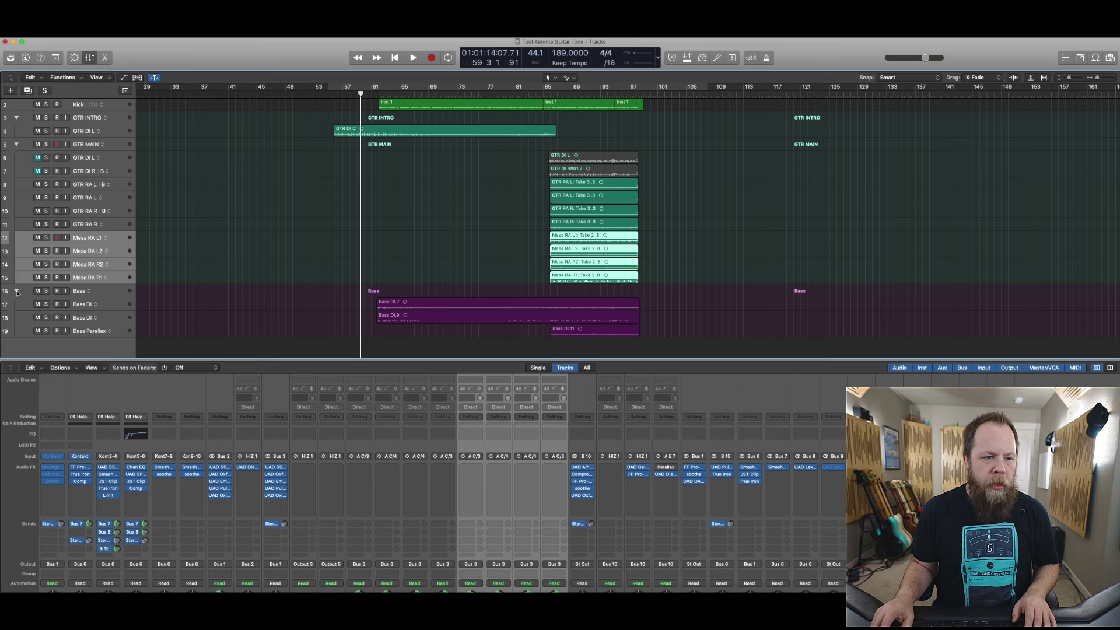
left_click(16, 290)
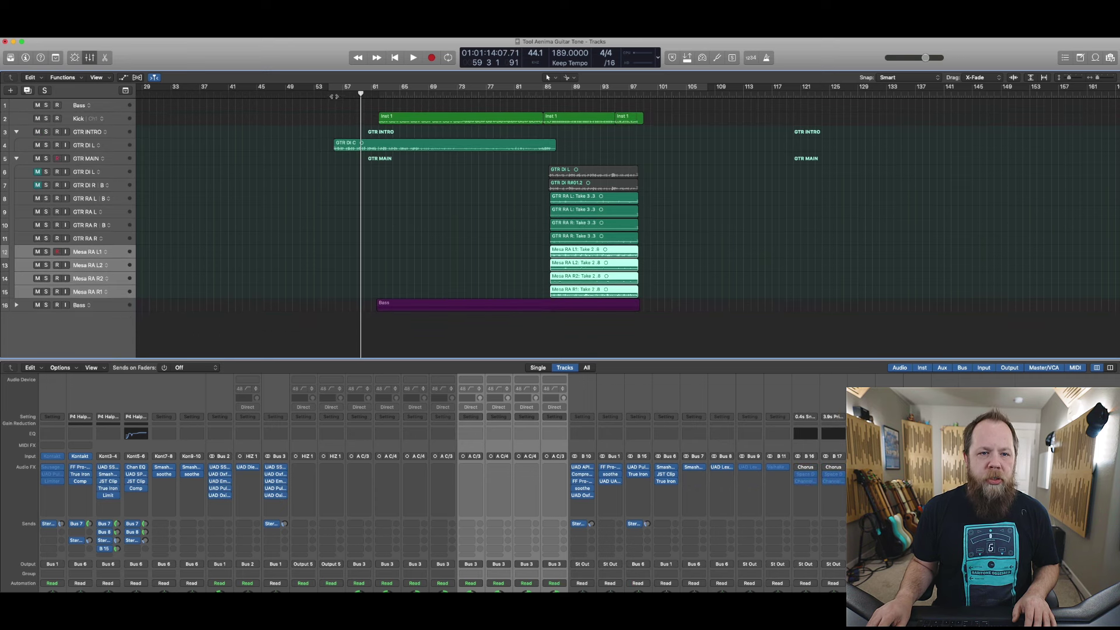
left_click(336, 95)
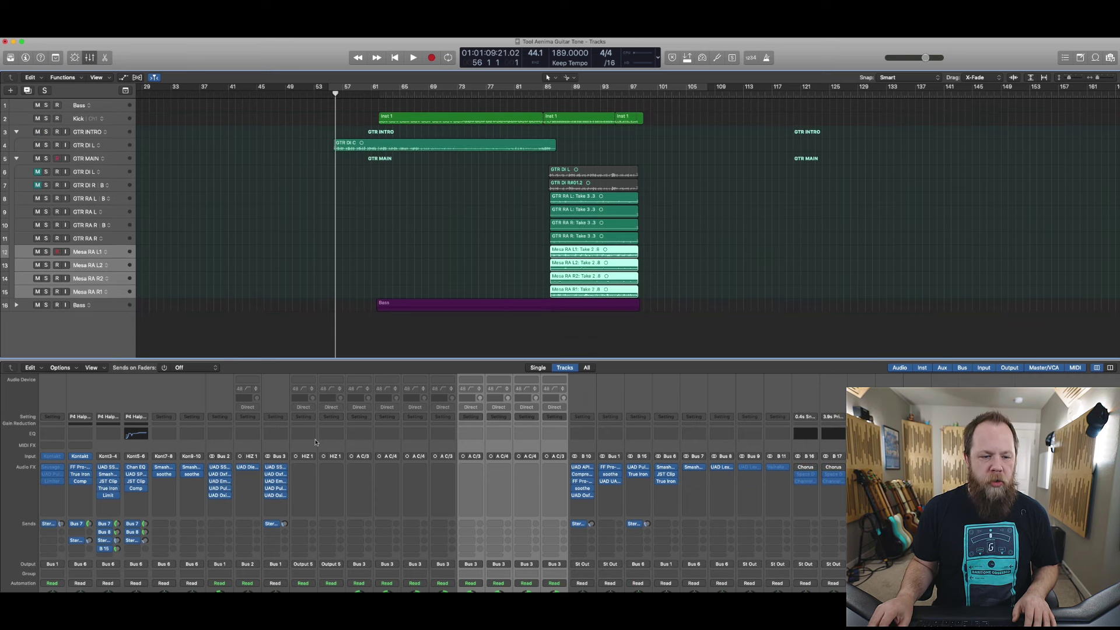
left_click(247, 467)
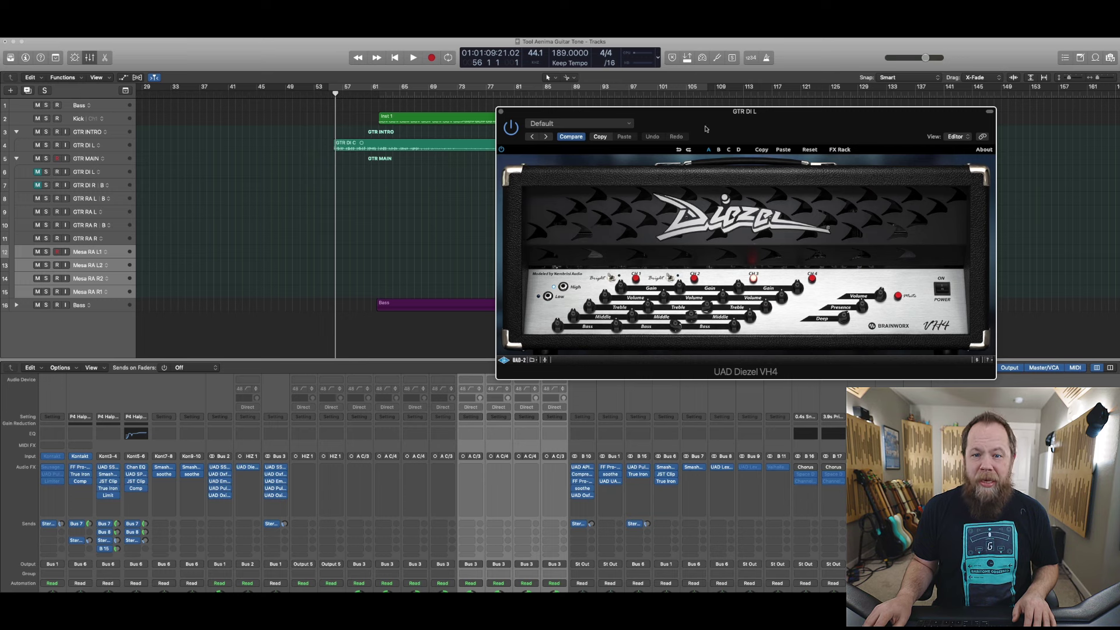
Step: Play the intro through the Diezel amp, then open the SSL E Channel Strip on GTR INTRO
mouse_move(706, 128)
left_mouse_down()
mouse_move(790, 126)
mouse_move(655, 123)
mouse_move(696, 127)
left_mouse_up()
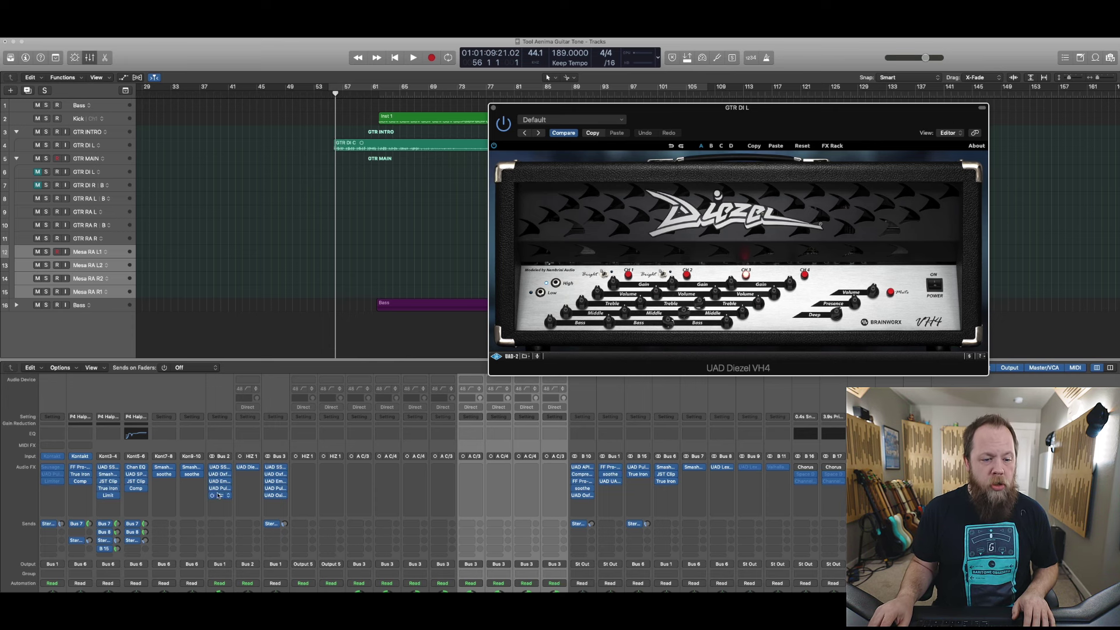
left_click(211, 468)
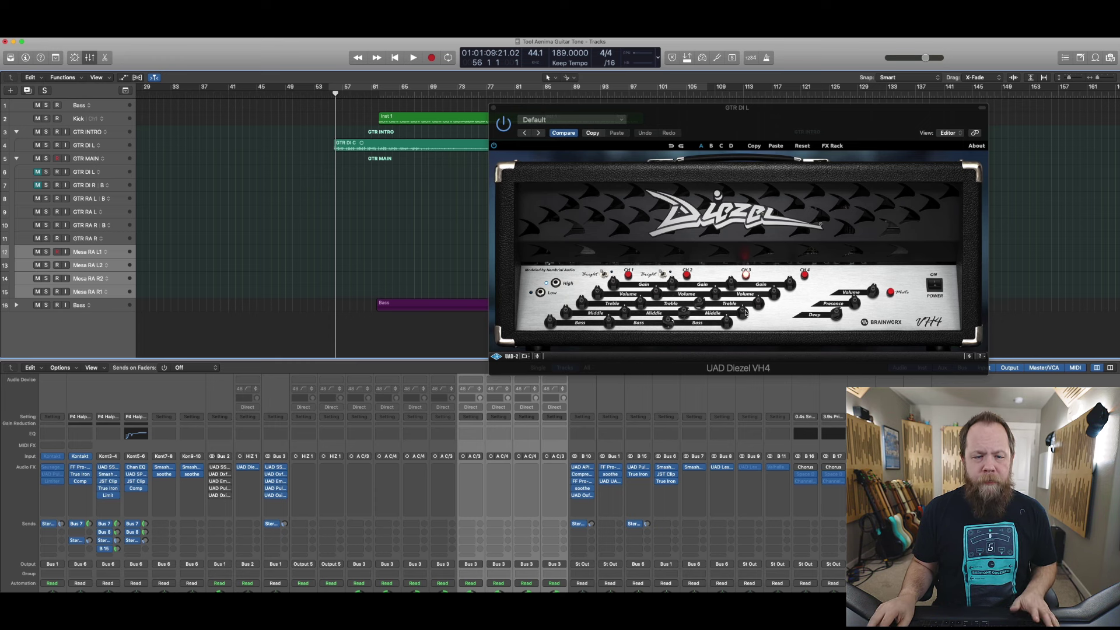
key("space")
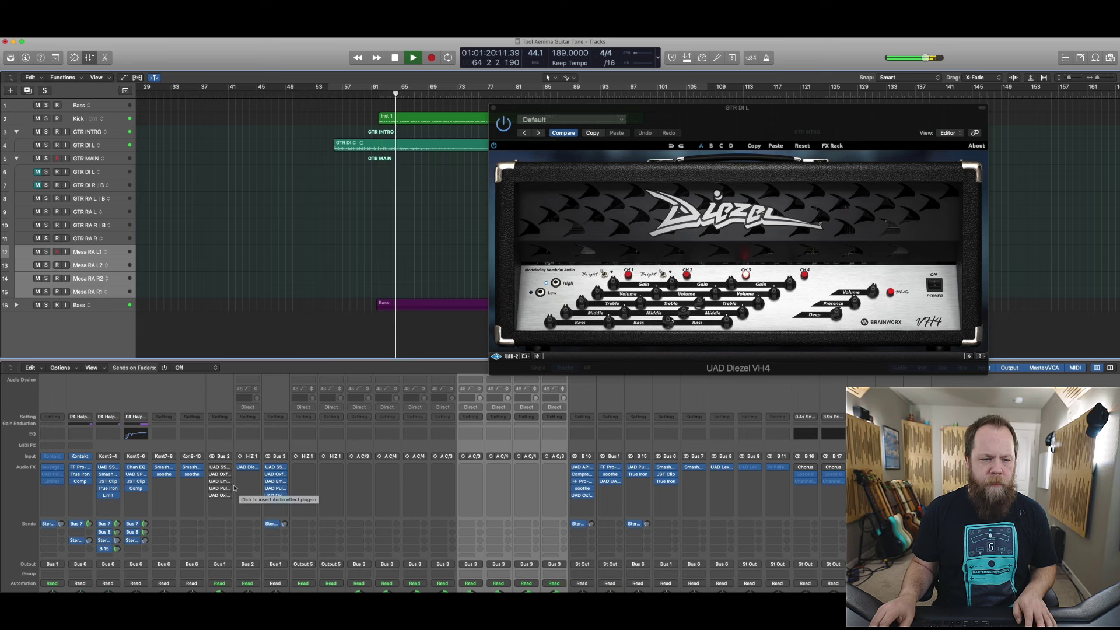
key("space")
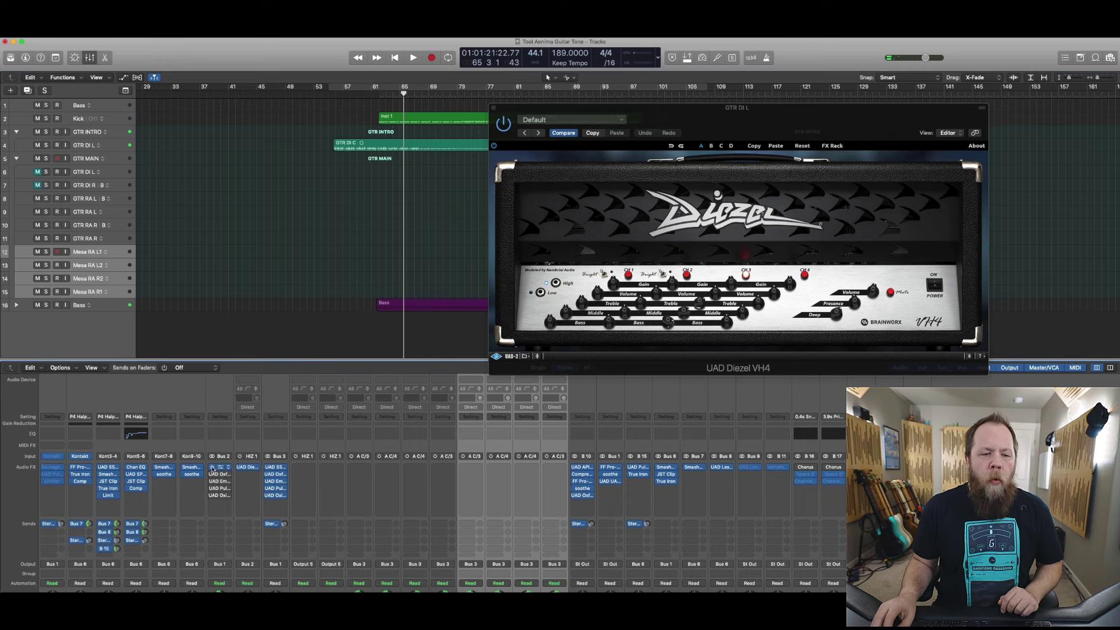
left_click(218, 467)
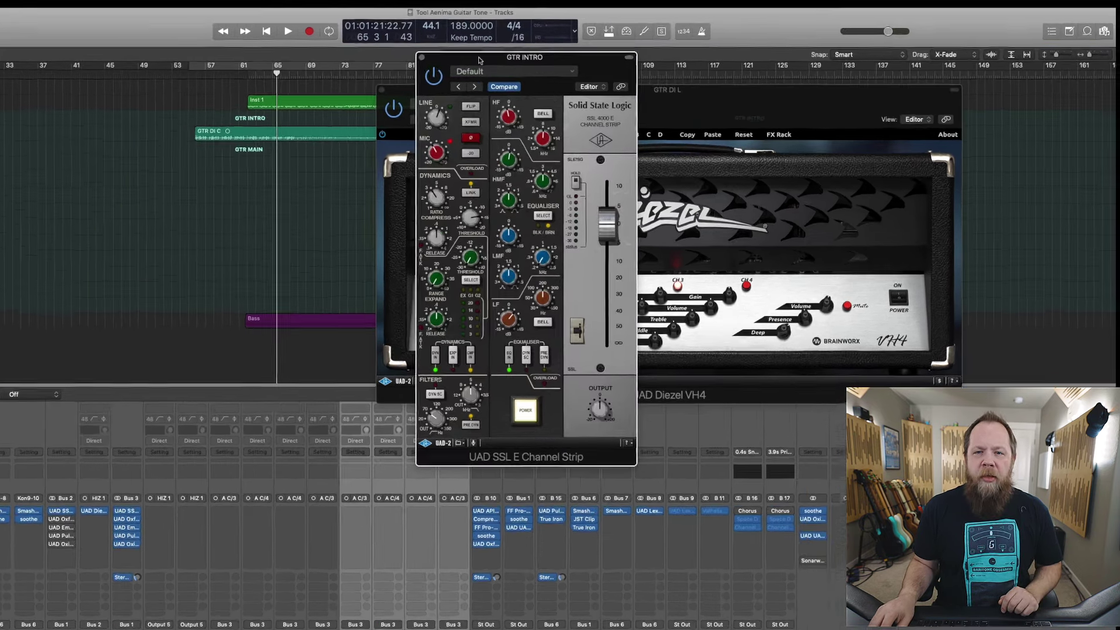
Step: Close the SSL channel strip and open the Oxford EQ with its 122 Hz cut on GTR INTRO
left_click_drag(577, 80, 660, 81)
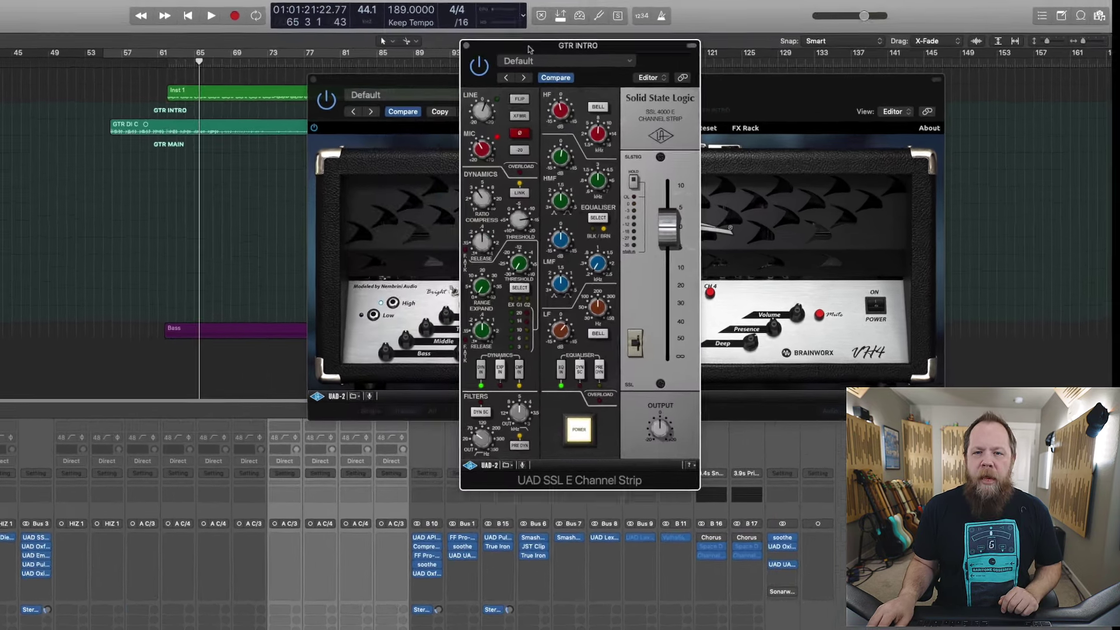
left_click_drag(527, 40, 503, 40)
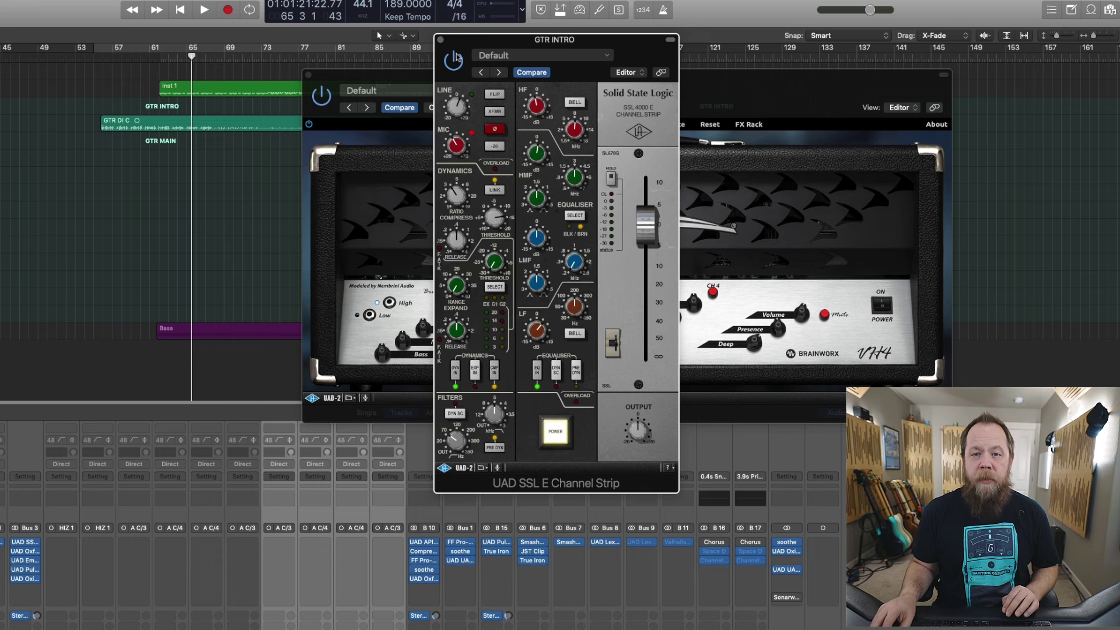
left_click(440, 39)
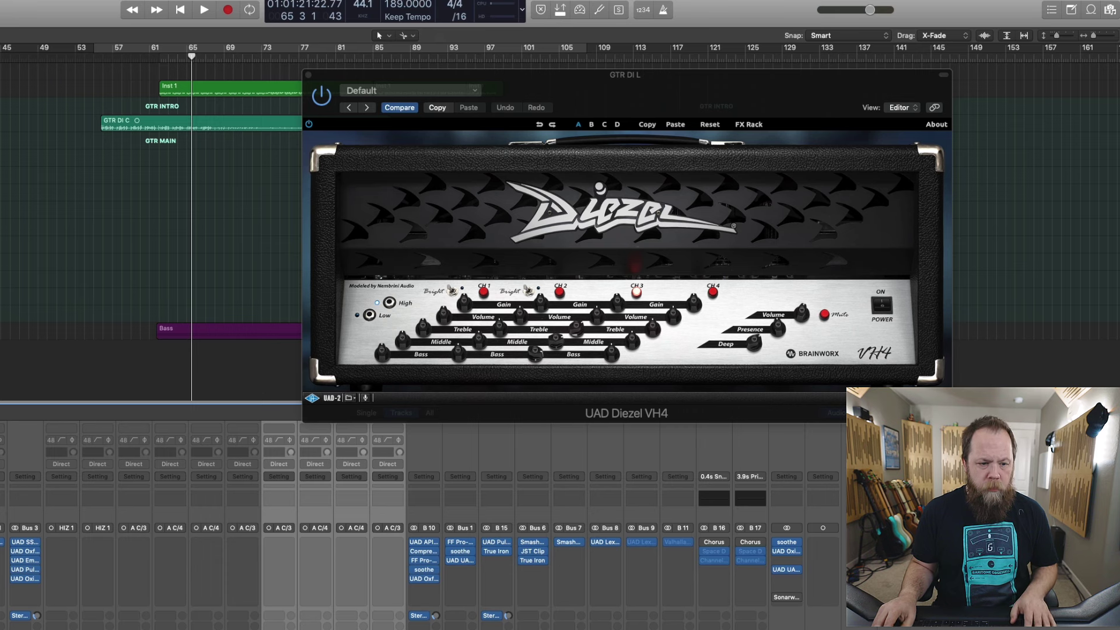
left_click(24, 551)
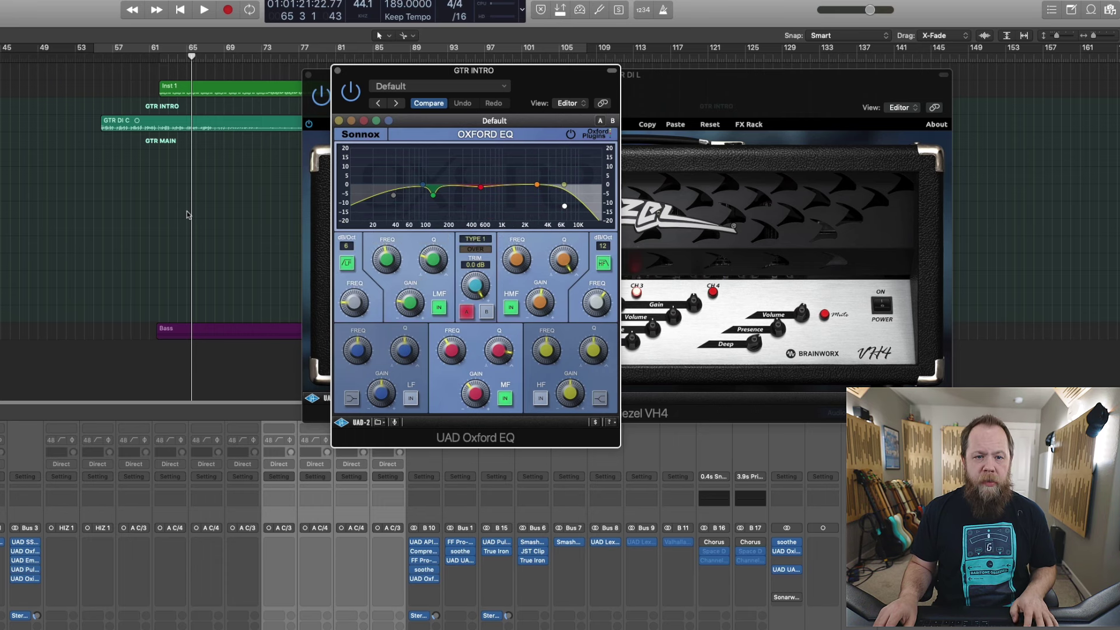
Step: Compare the intro with the Oxford EQ off and on, then open the 3:1 Distressor on GTR INTRO
key("space")
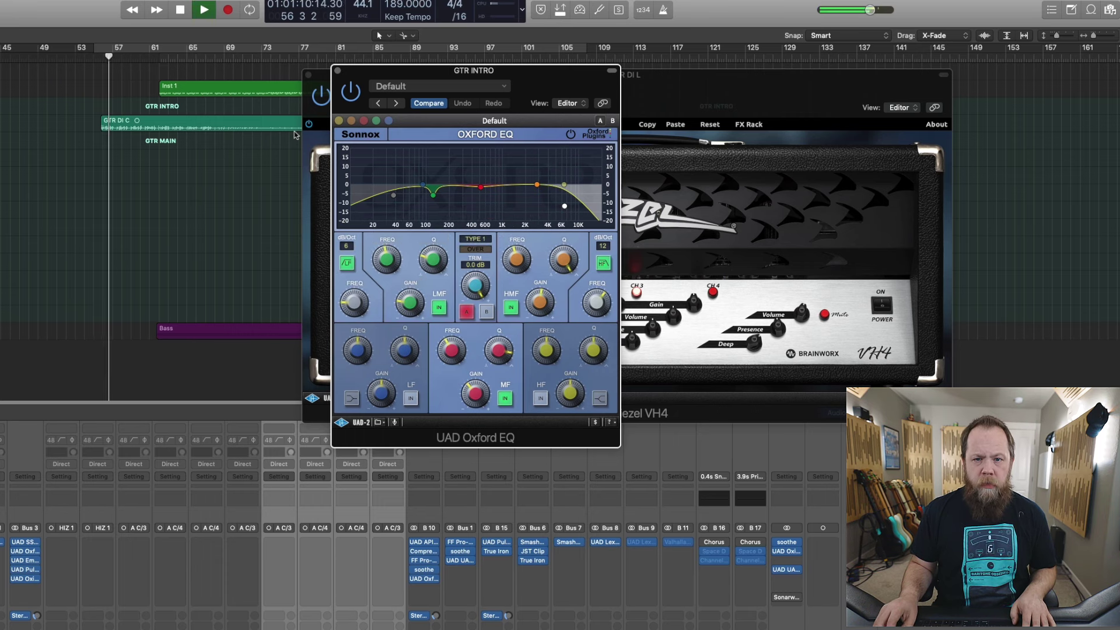
left_click(571, 134)
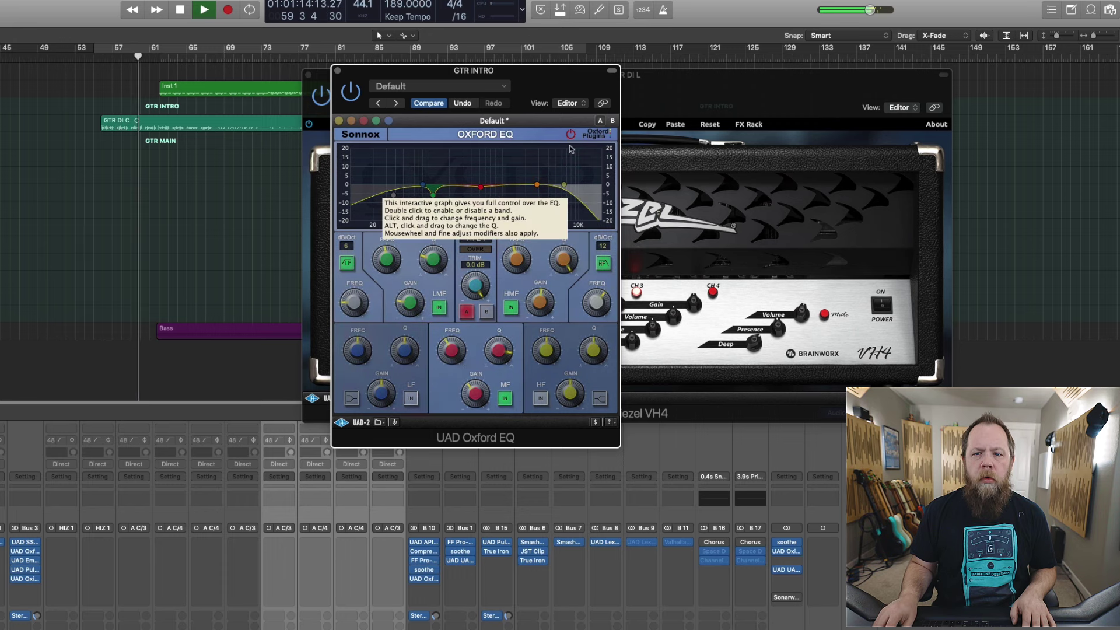
key("super+z")
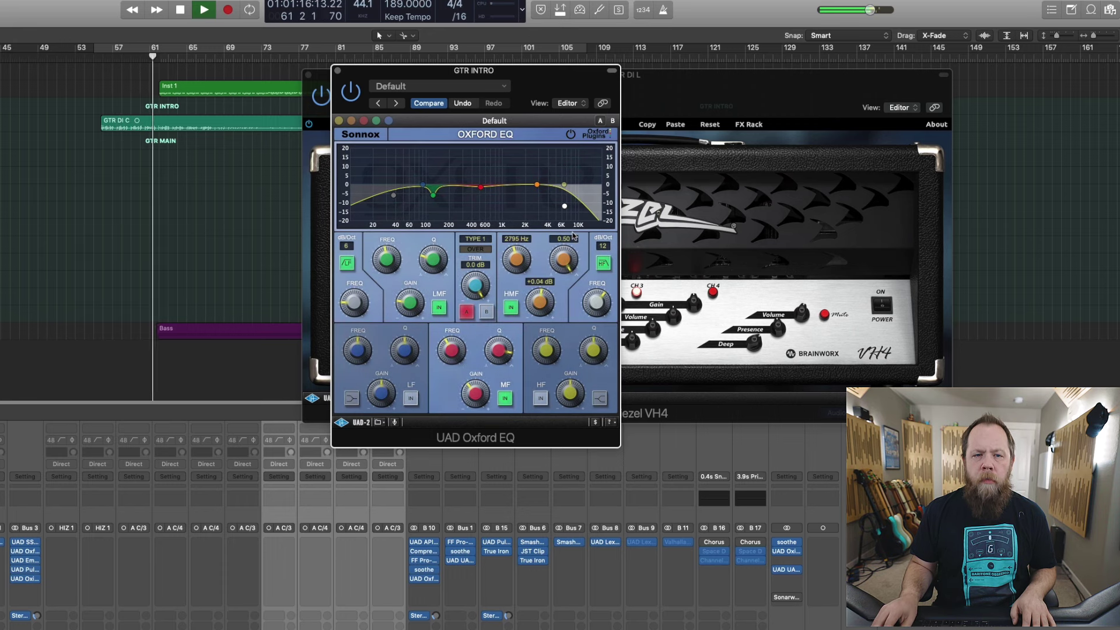
key("space")
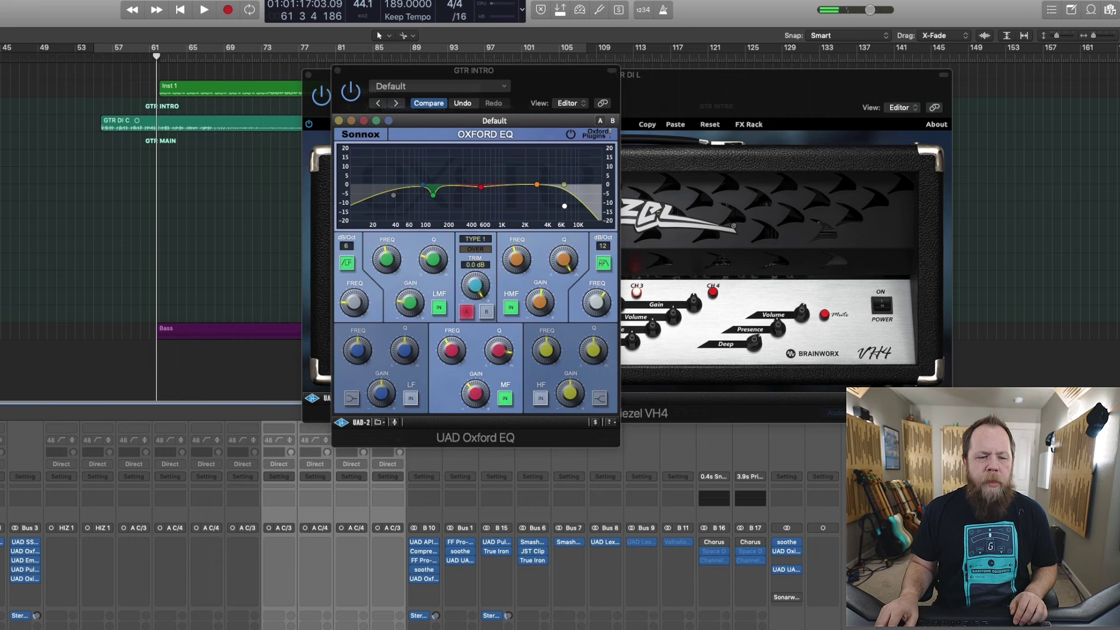
left_click(25, 560)
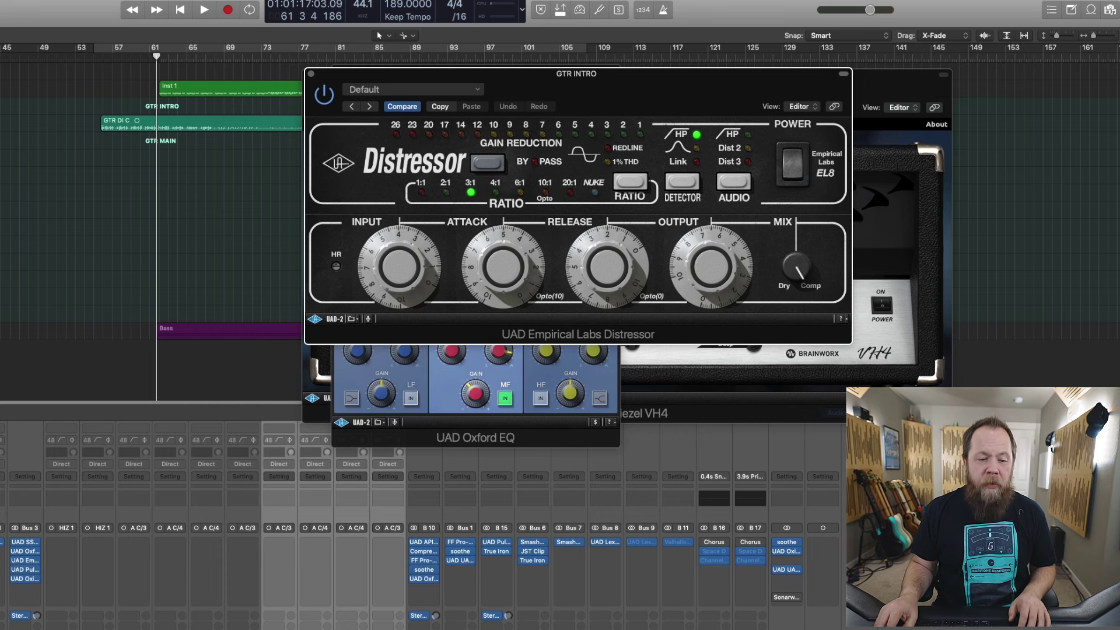
Step: Compare the GTR INTRO Pultec EQP-1A in and out during playback, then close its window
left_click(25, 569)
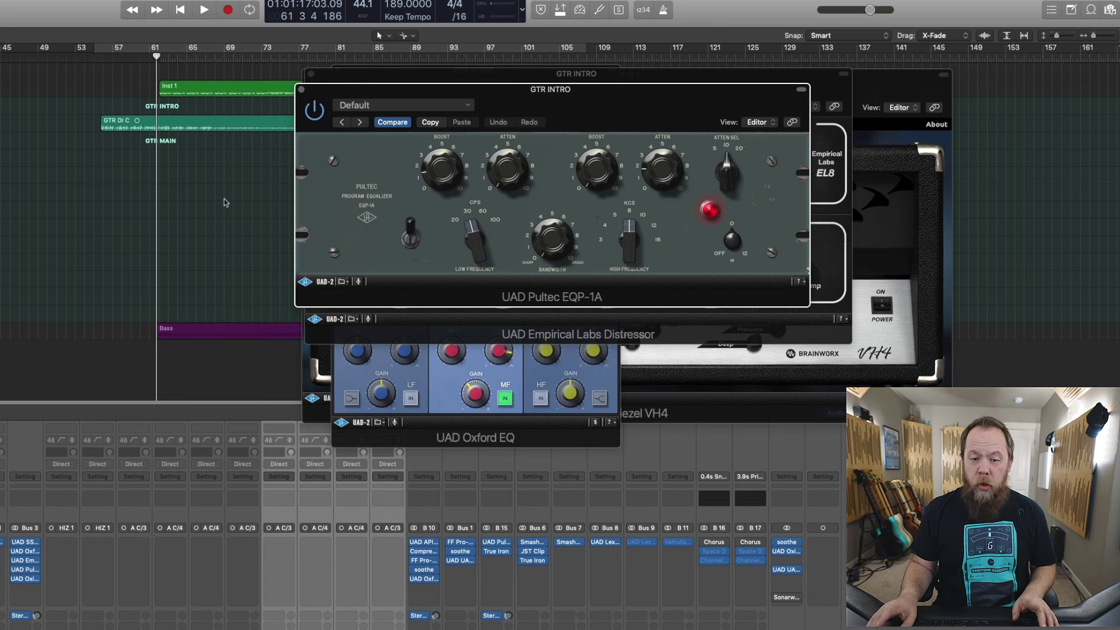
key("space")
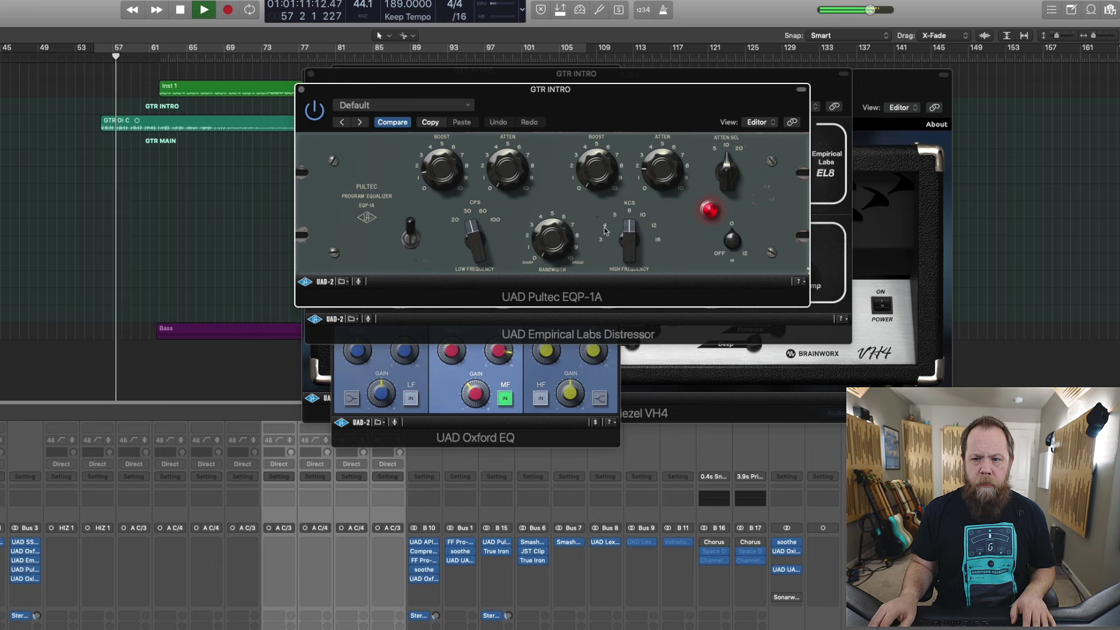
left_click(411, 248)
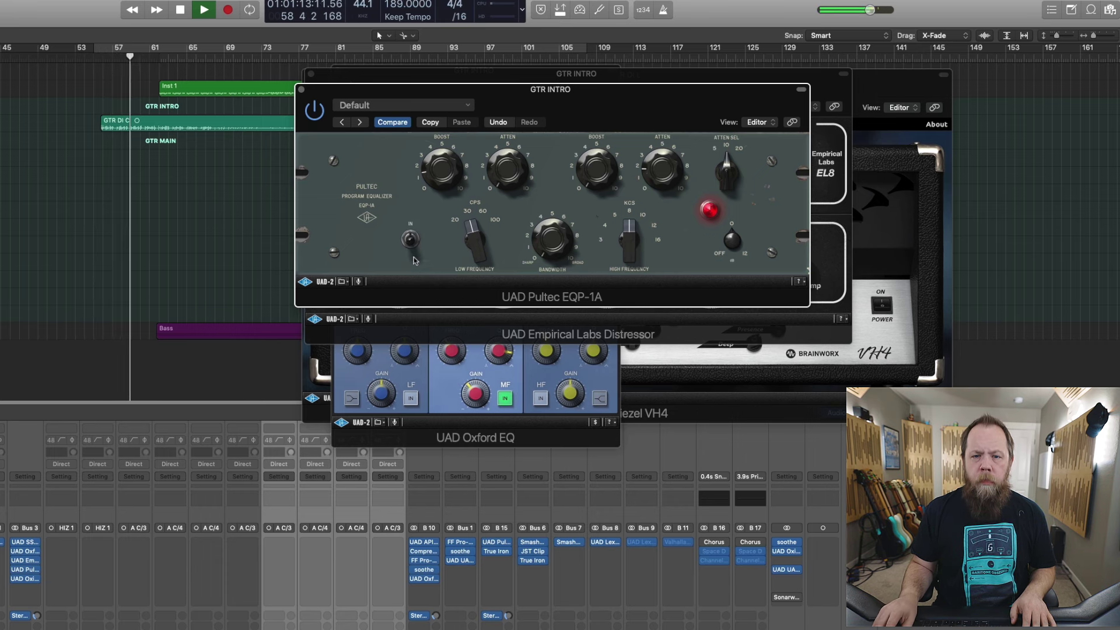
left_click(411, 246)
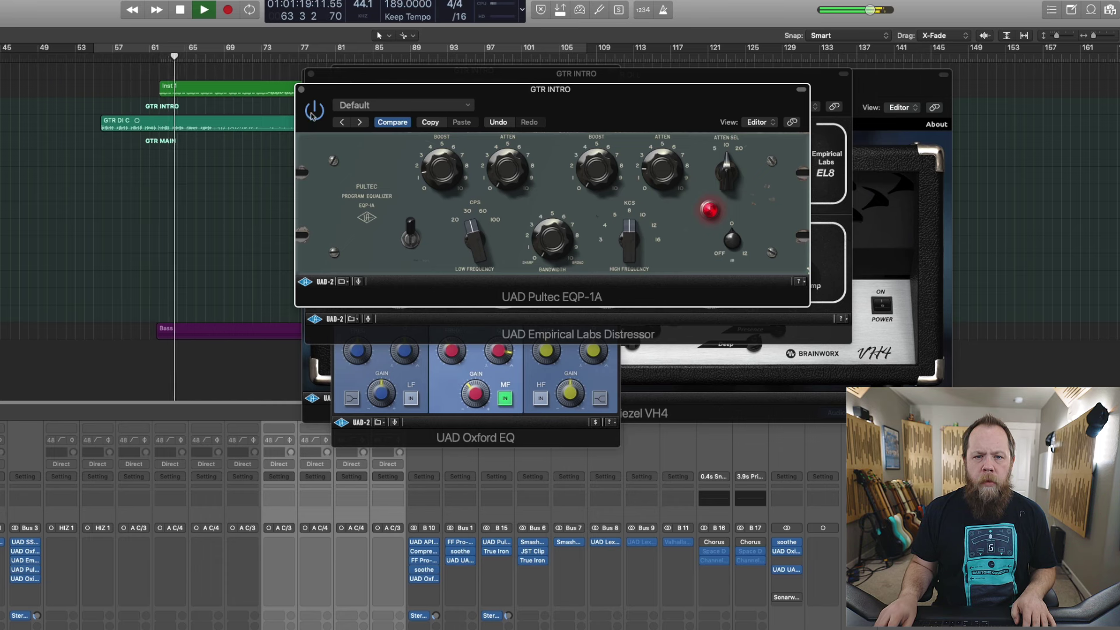
key("space")
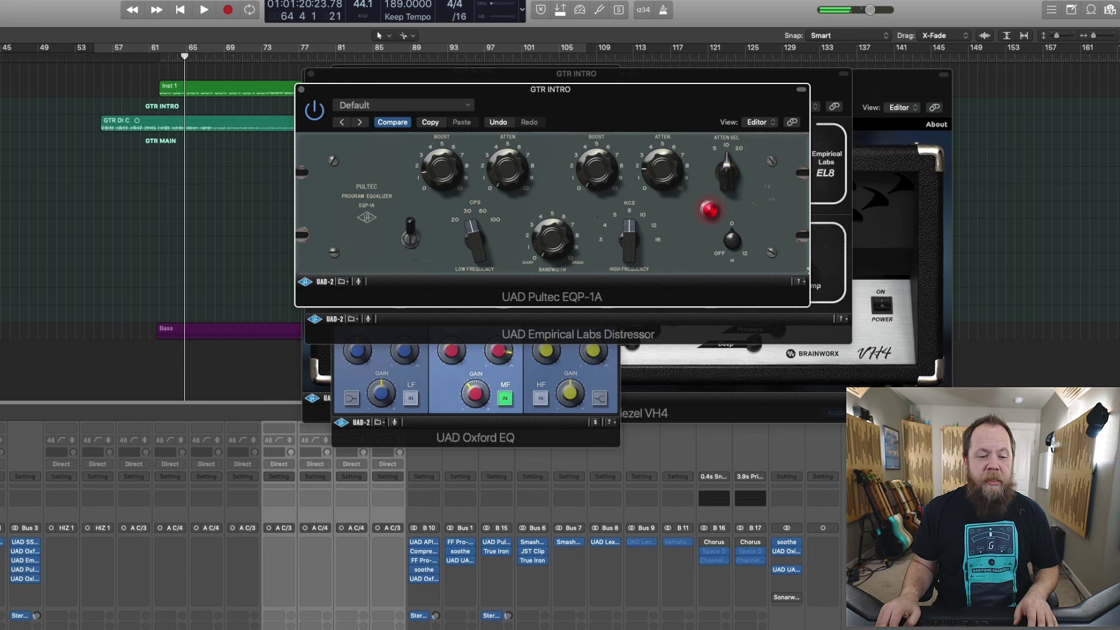
left_click(303, 91)
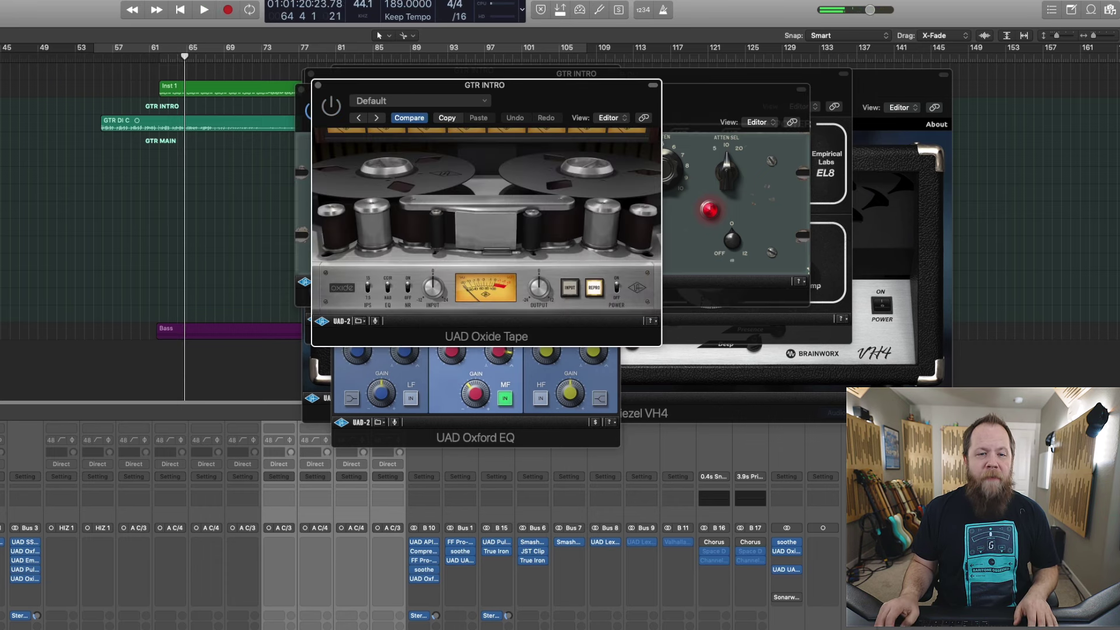
left_click(618, 290)
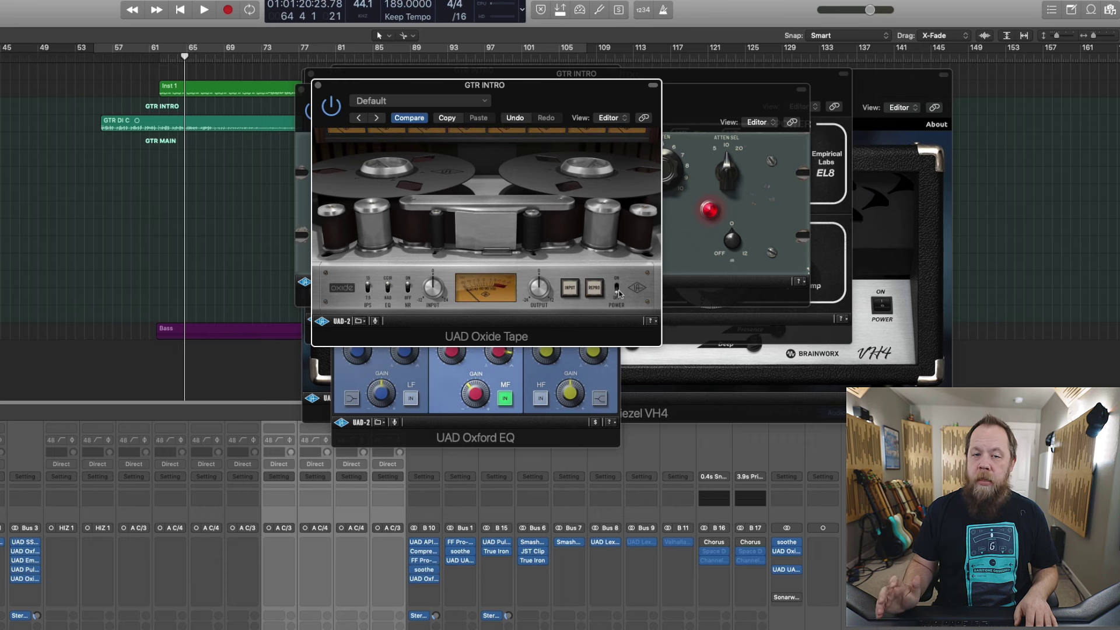
key("space")
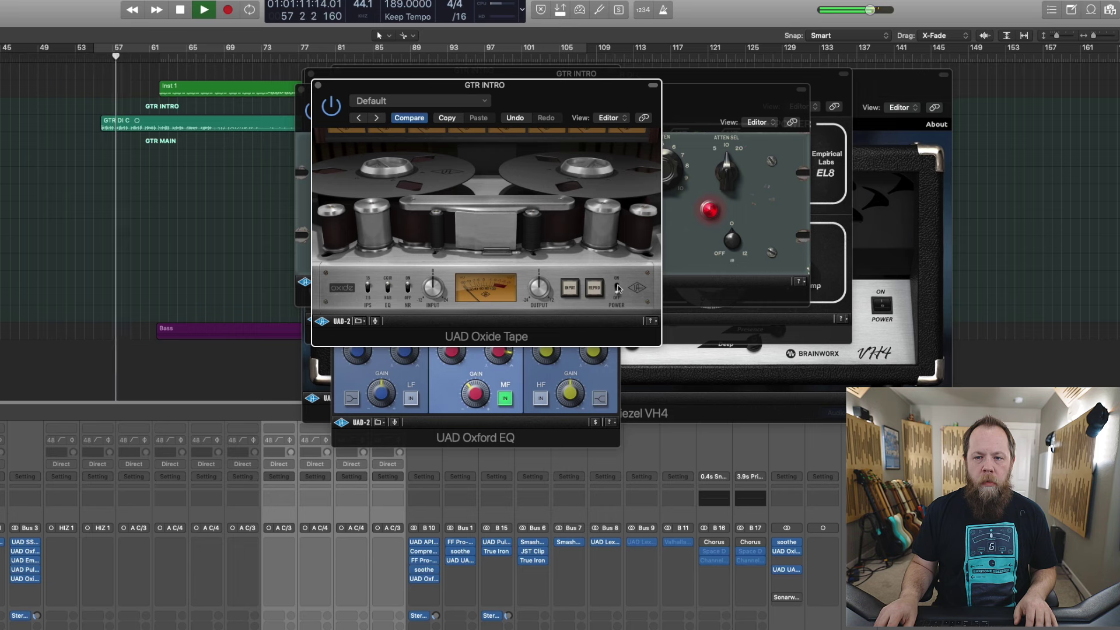
left_click(618, 288)
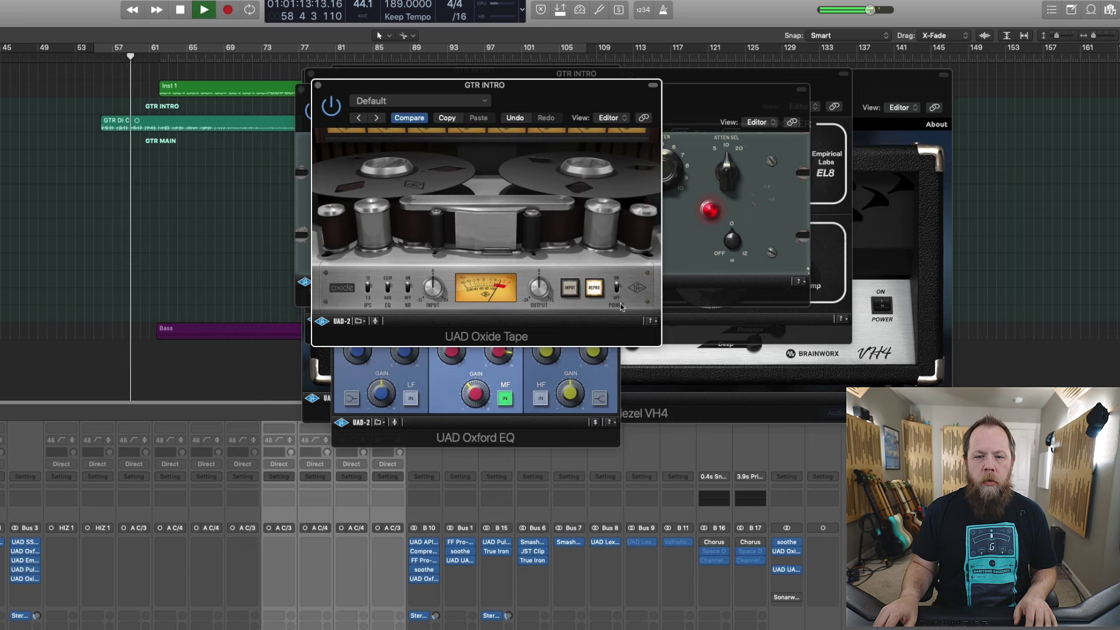
left_click(618, 288)
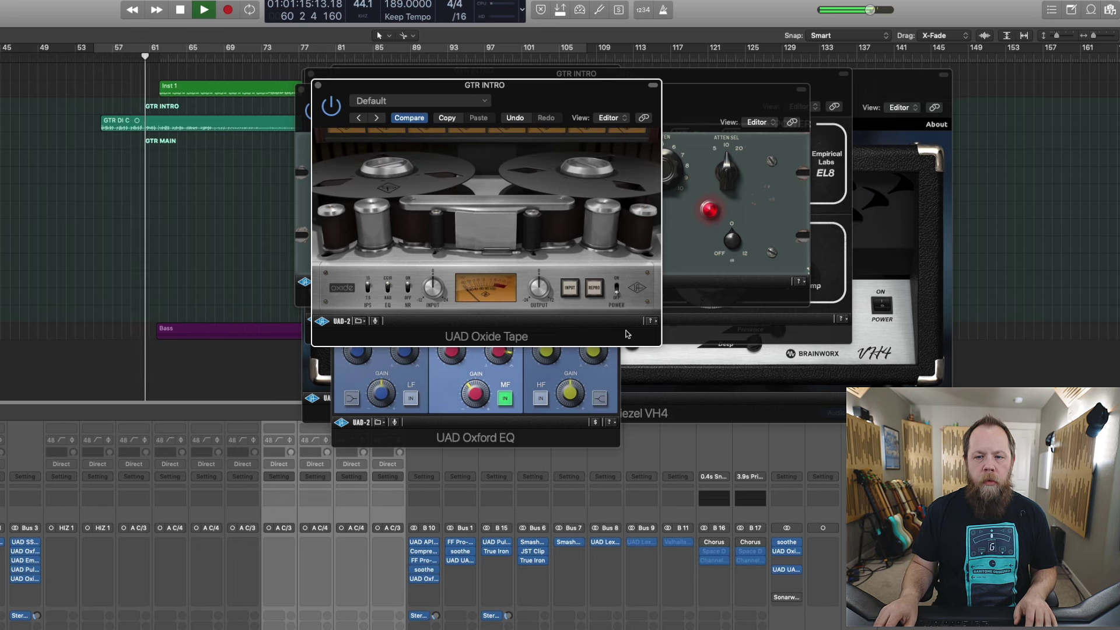
left_click(618, 288)
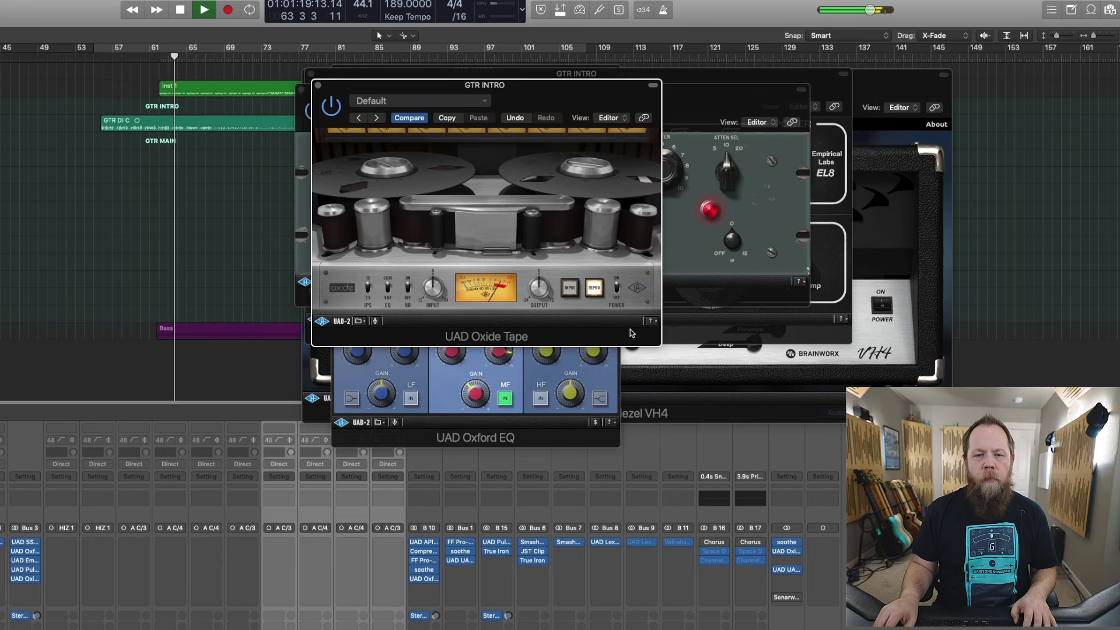
key("space")
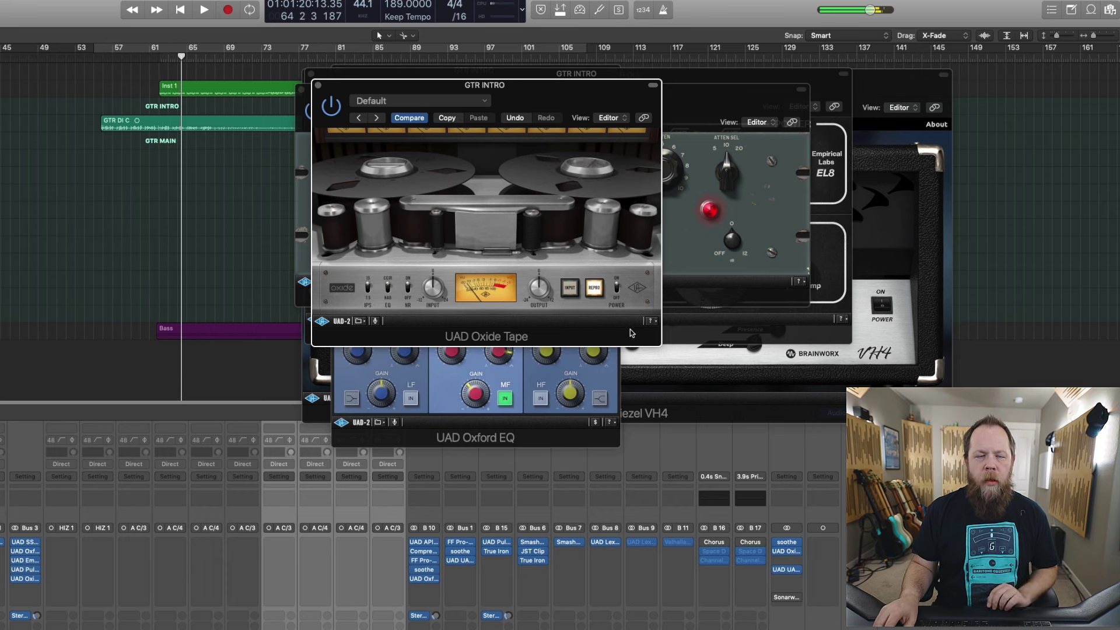
left_click(318, 85)
Step: Close the Pultec, Distressor, Oxford EQ and Diezel windows and set the playhead to bar 83
left_click(312, 75)
left_click(311, 75)
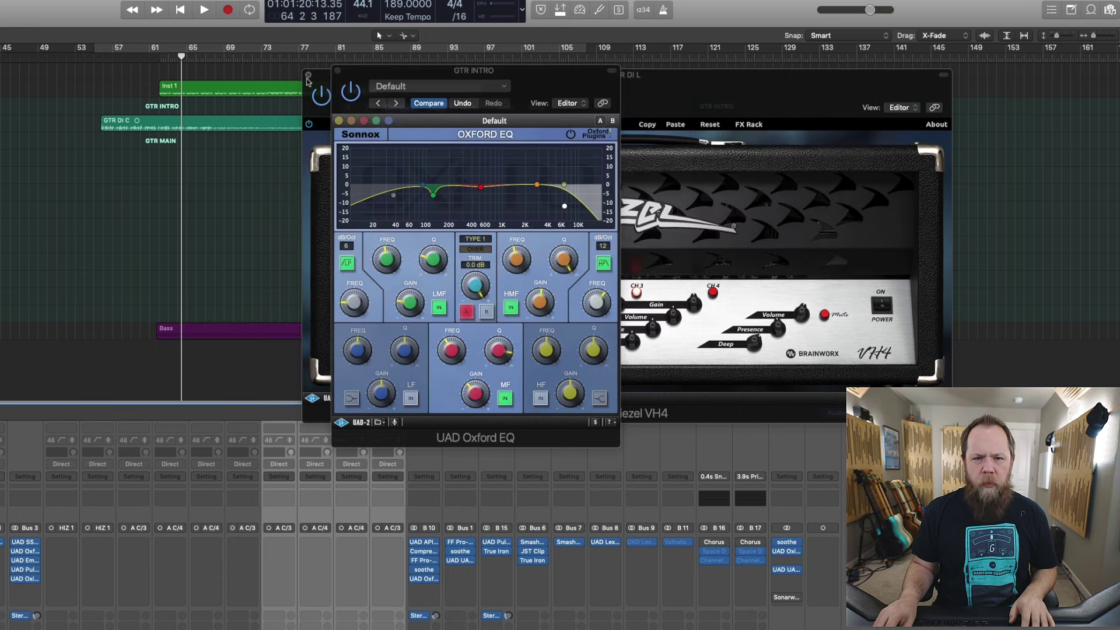
left_click(335, 73)
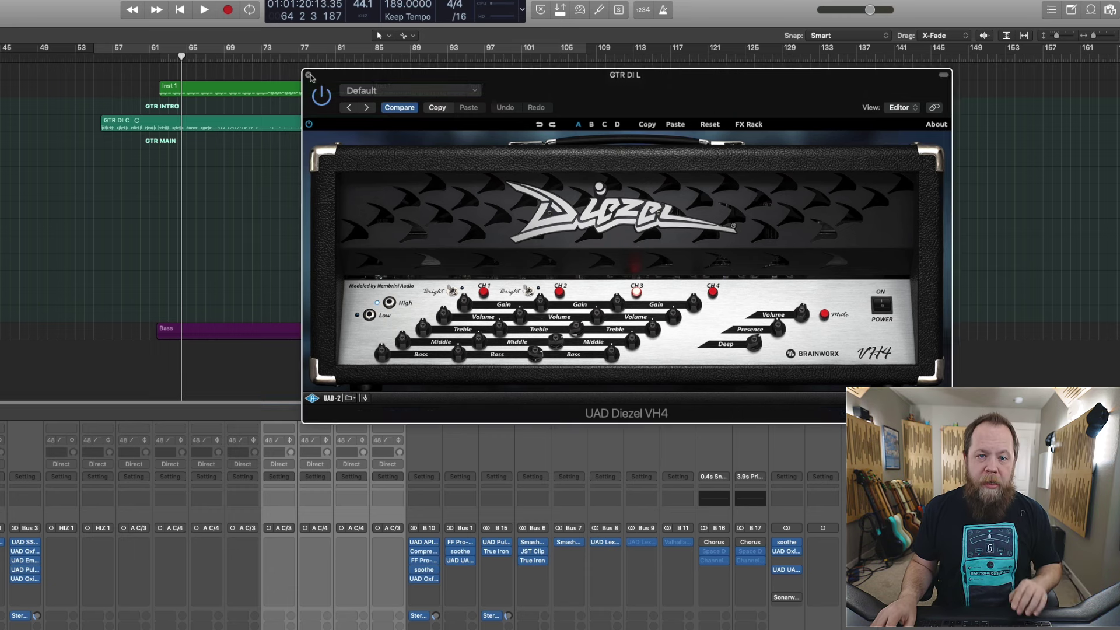
left_click(310, 76)
left_click(348, 65)
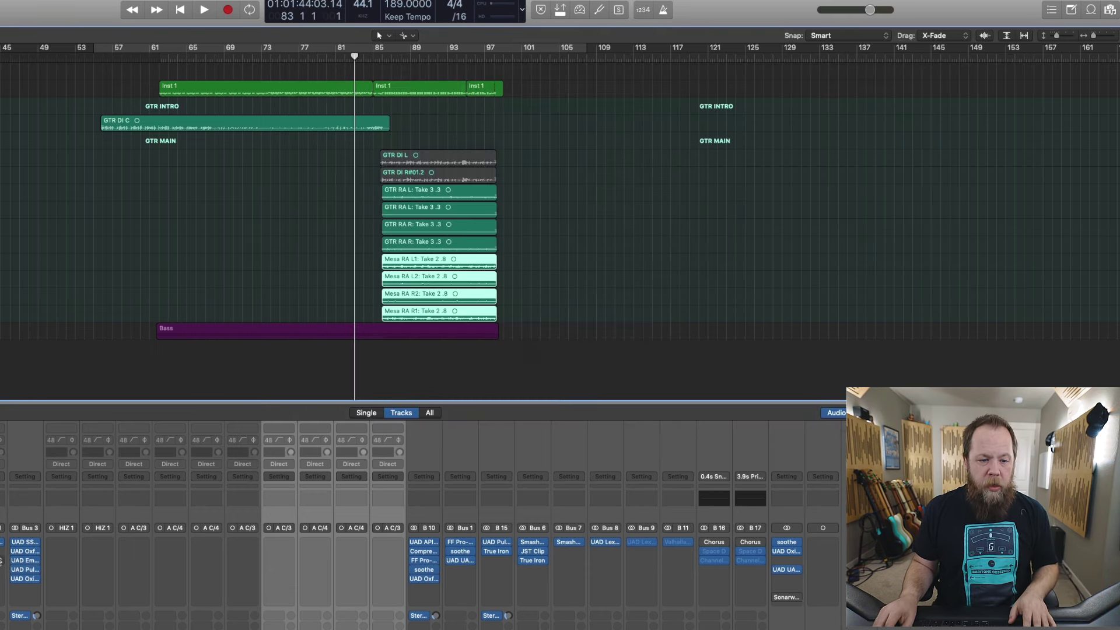
scroll(59, 574, "down", 3)
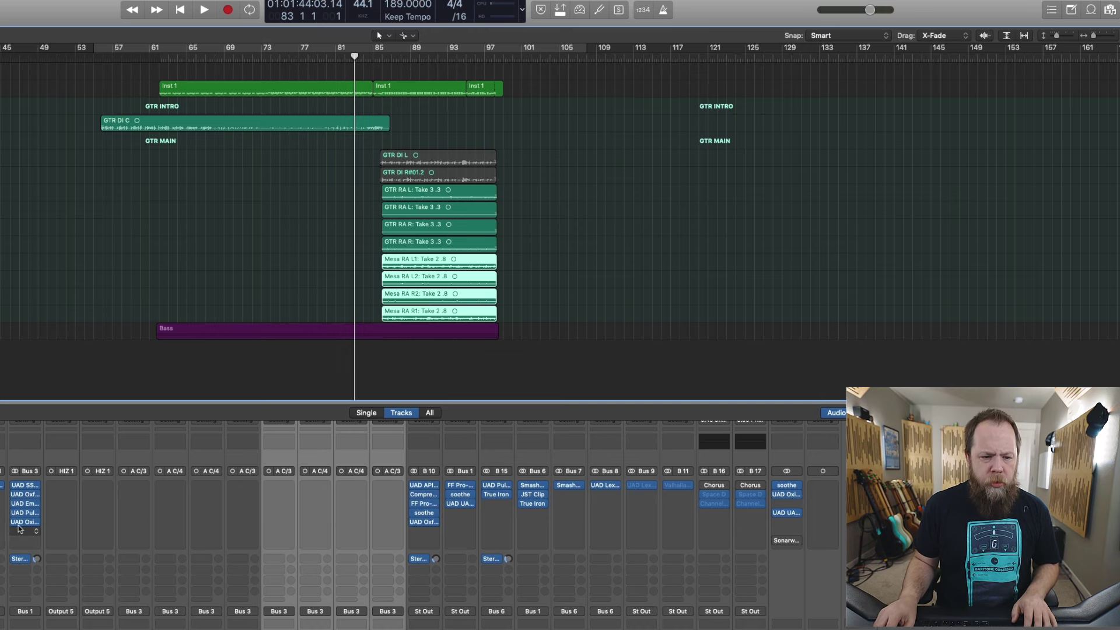
scroll(18, 497, "down", 6)
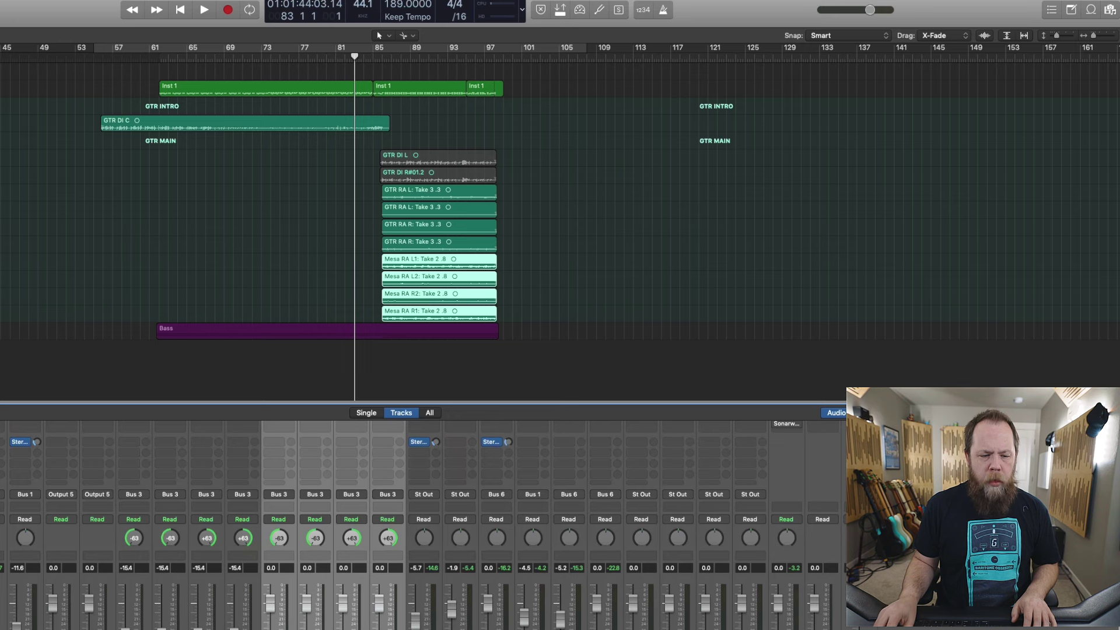
Step: Solo the GTR RA and Mesa RA tracks, jump to bar 85, and select the four GTR RA channels
key("s")
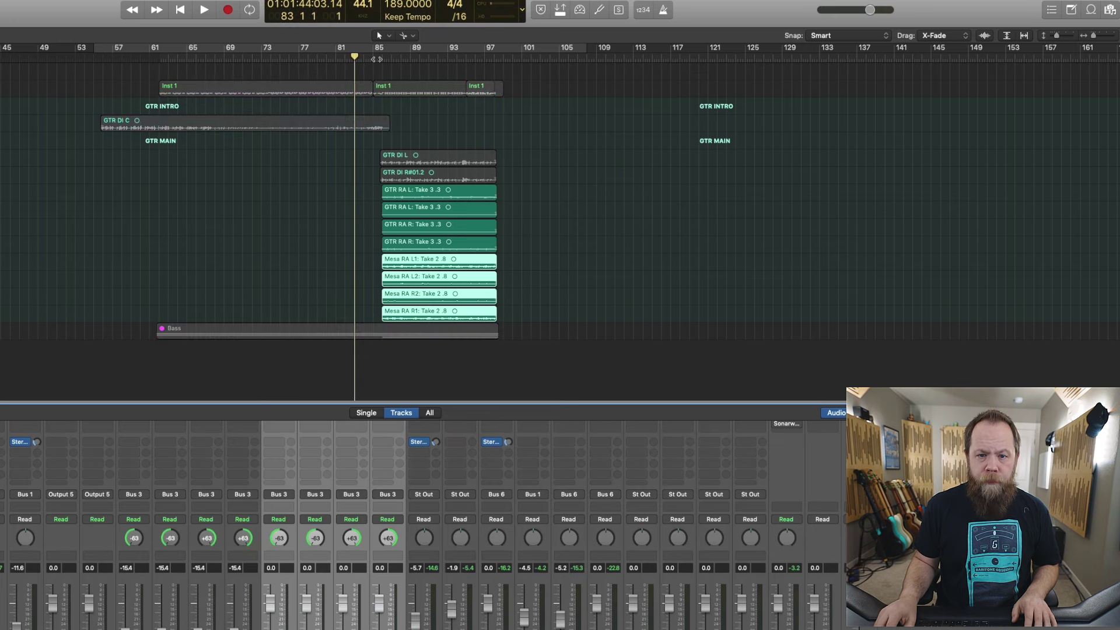
key("period")
key("period")
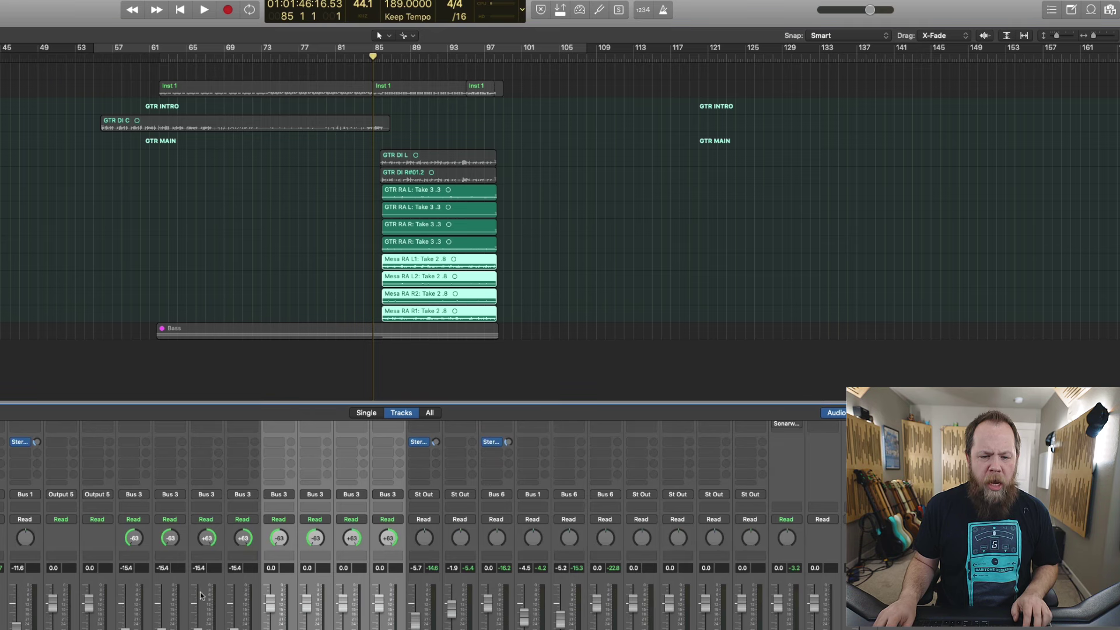
left_click(239, 587)
left_click(133, 586, "shift")
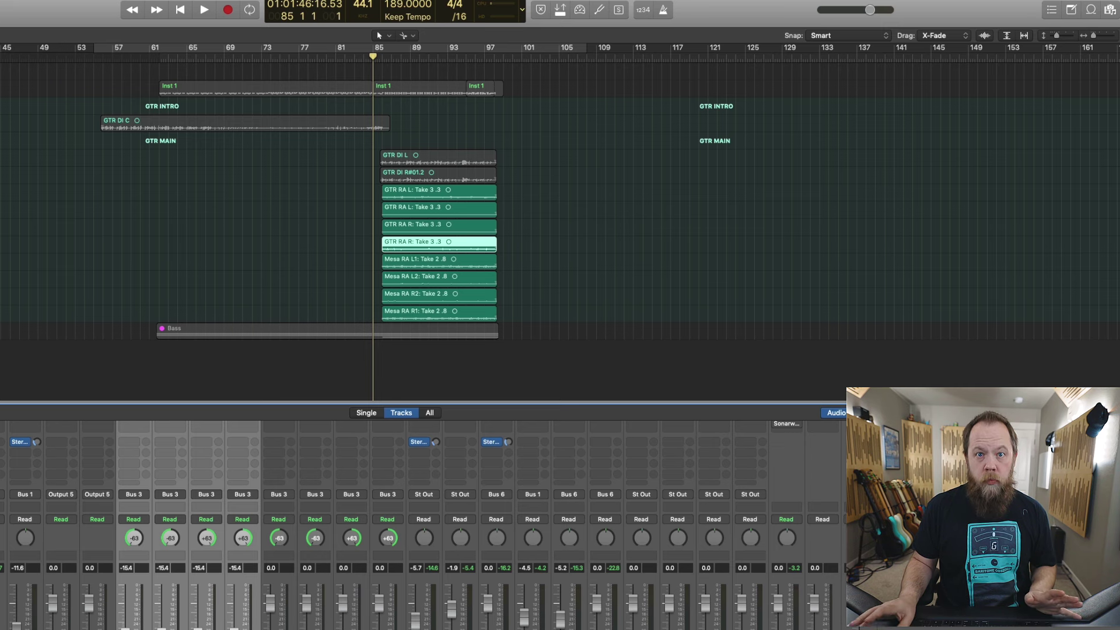
Step: Play from bar 85, muting and unmuting the GTR RA then Mesa RA groups to compare
key("space")
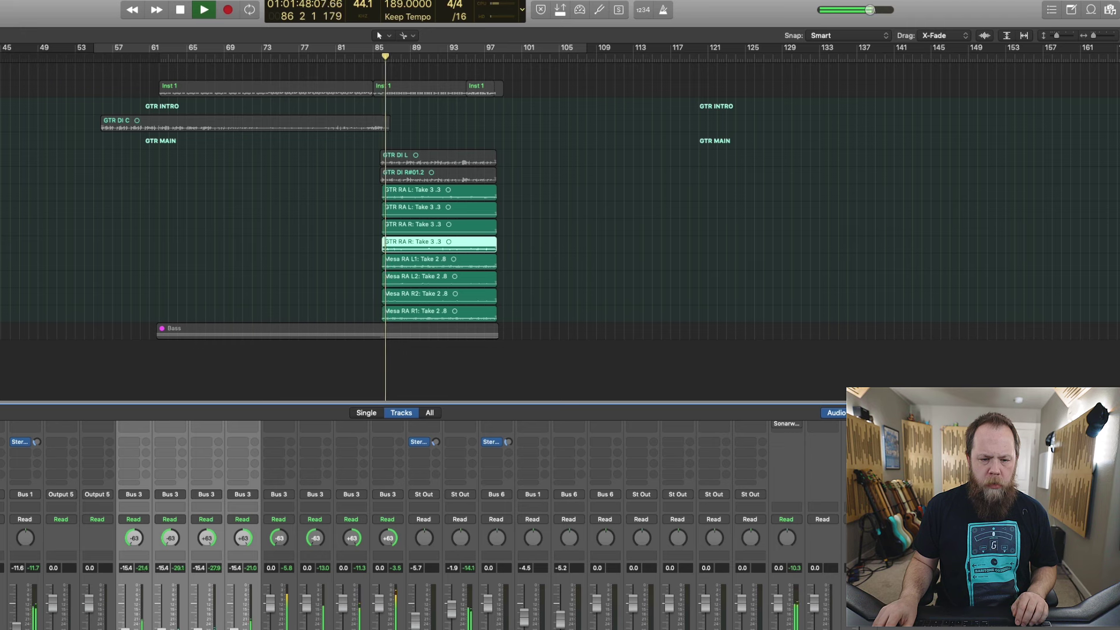
key("ctrl+m")
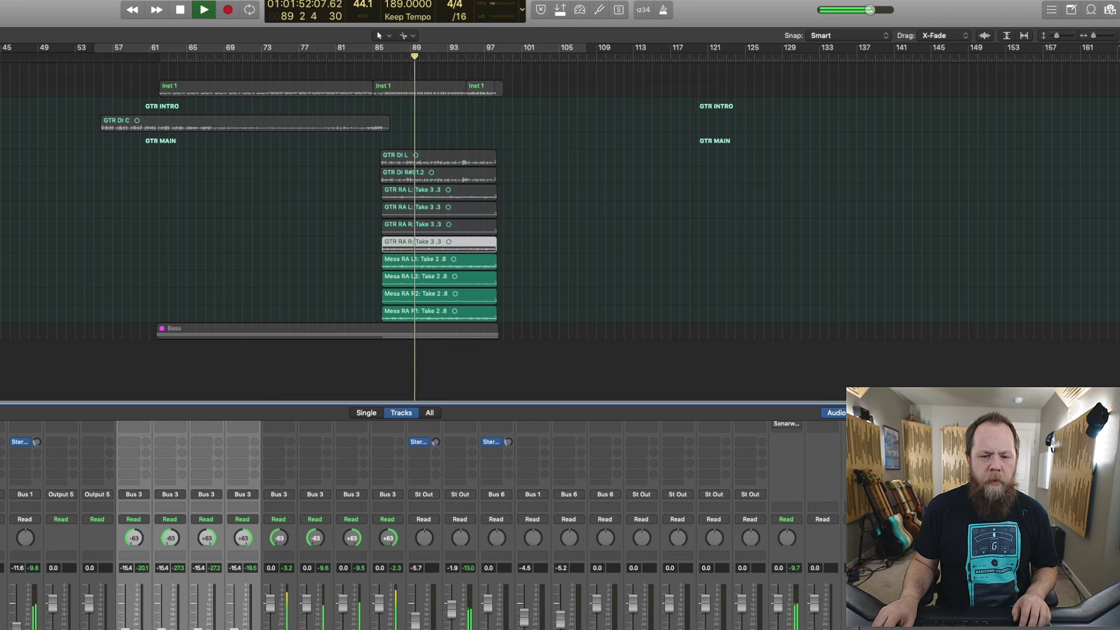
key("ctrl+m")
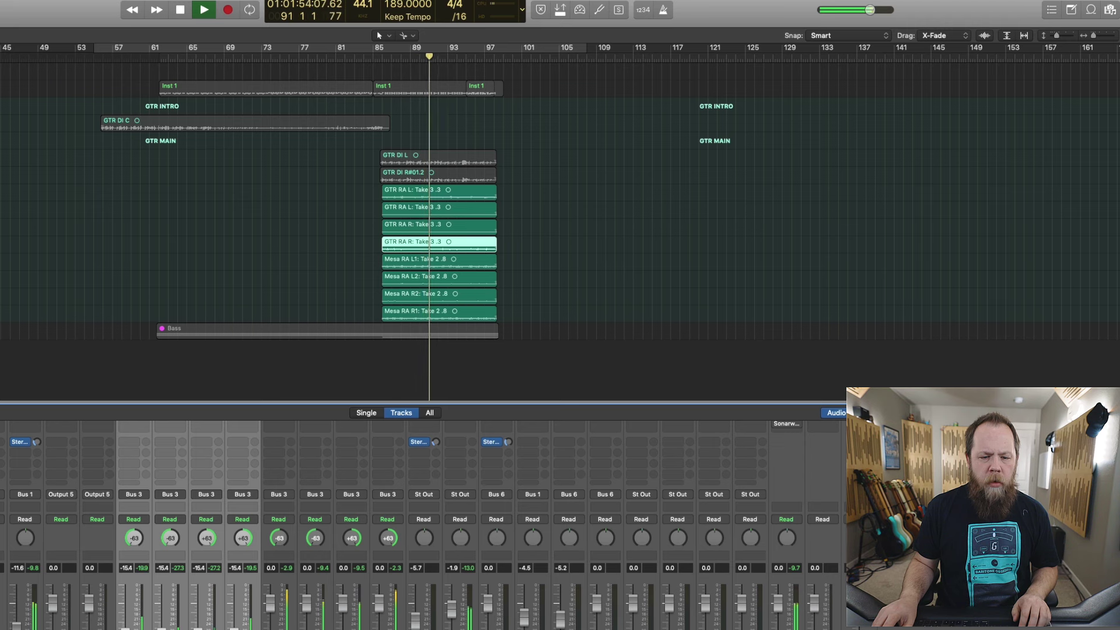
key("ctrl+m")
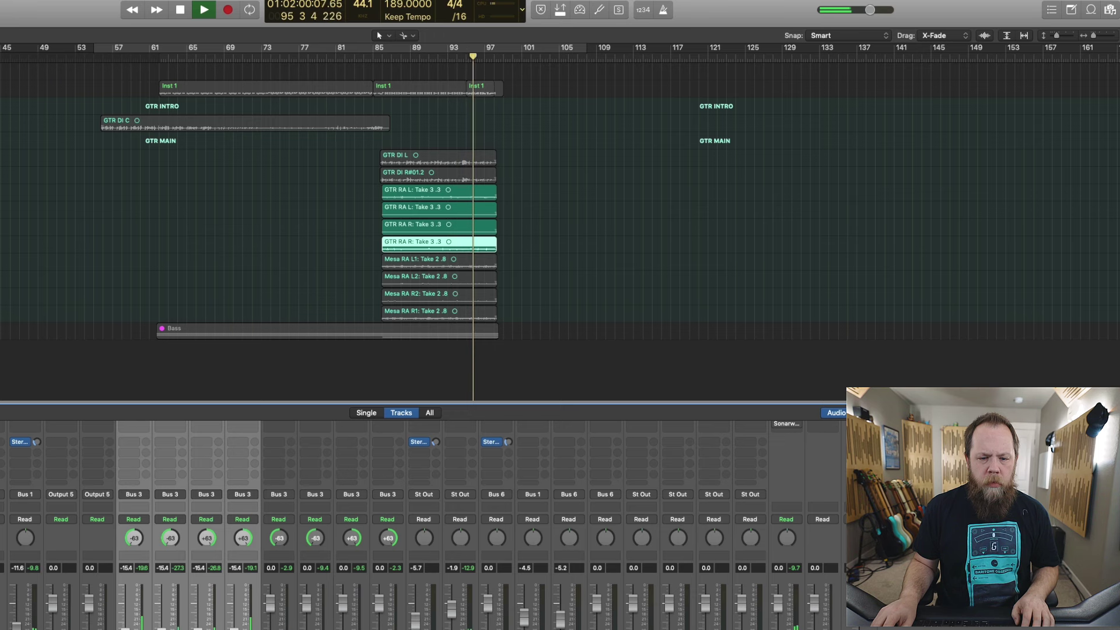
key("ctrl+m")
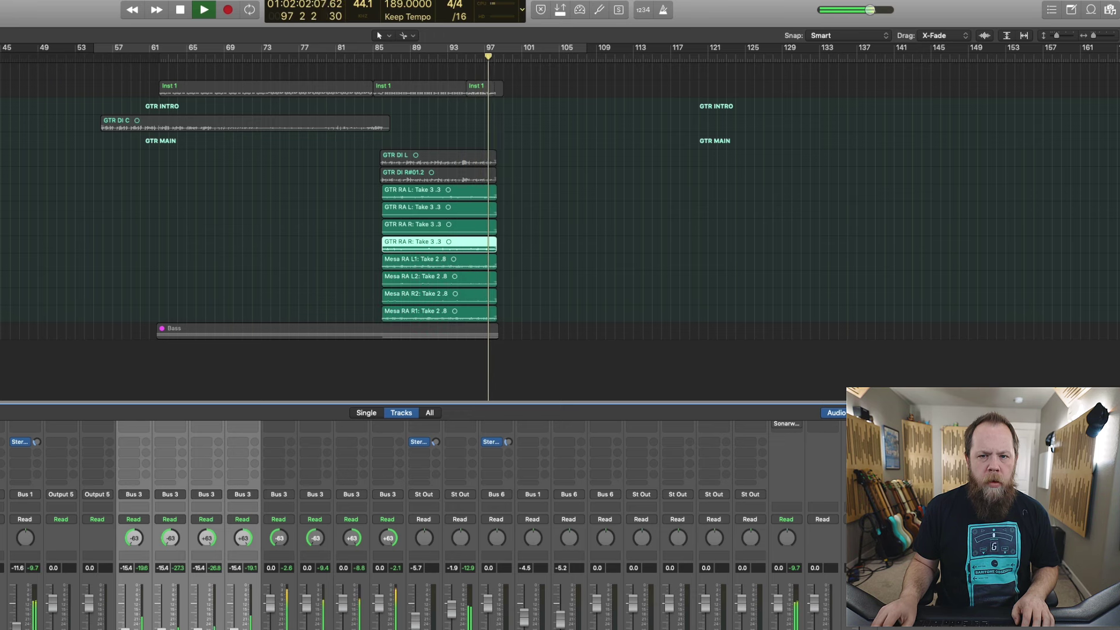
key("space")
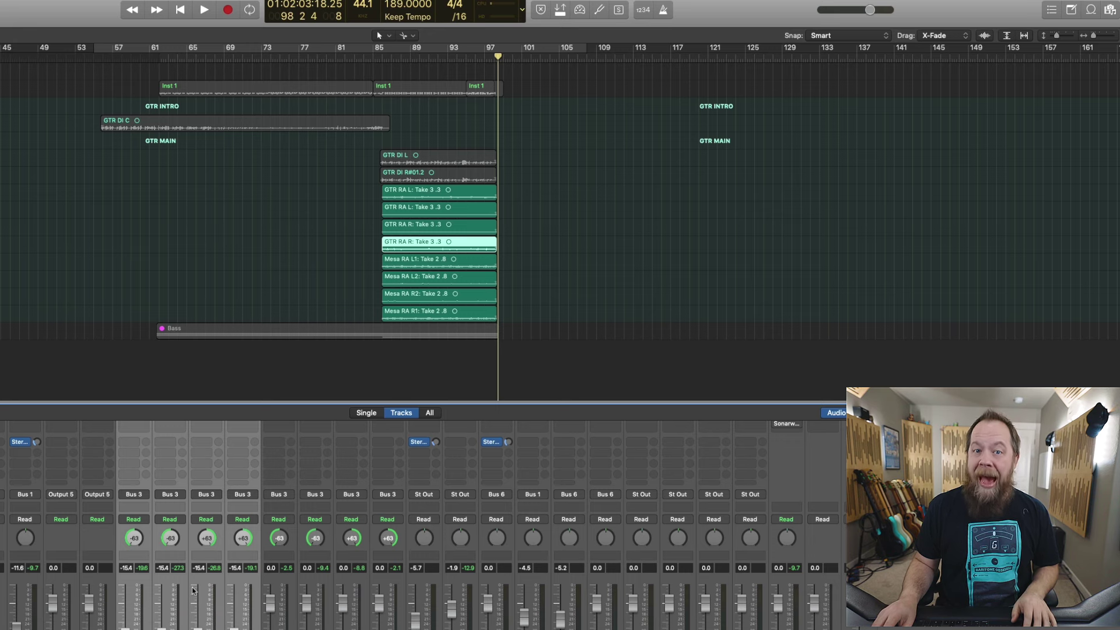
scroll(174, 582, "up", 5)
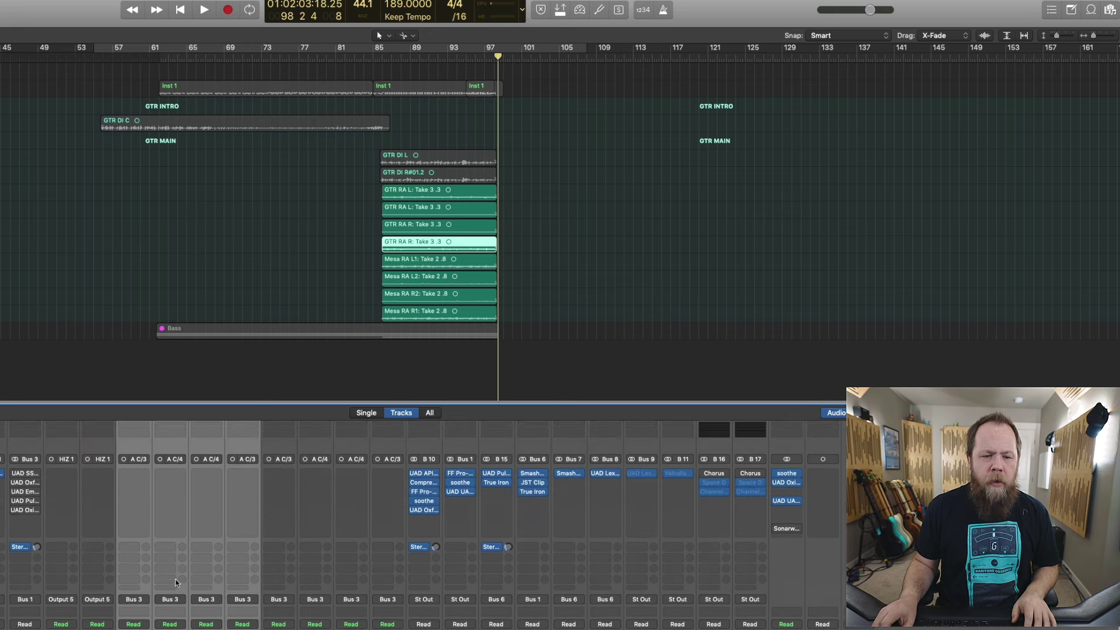
scroll(191, 582, "down", 5)
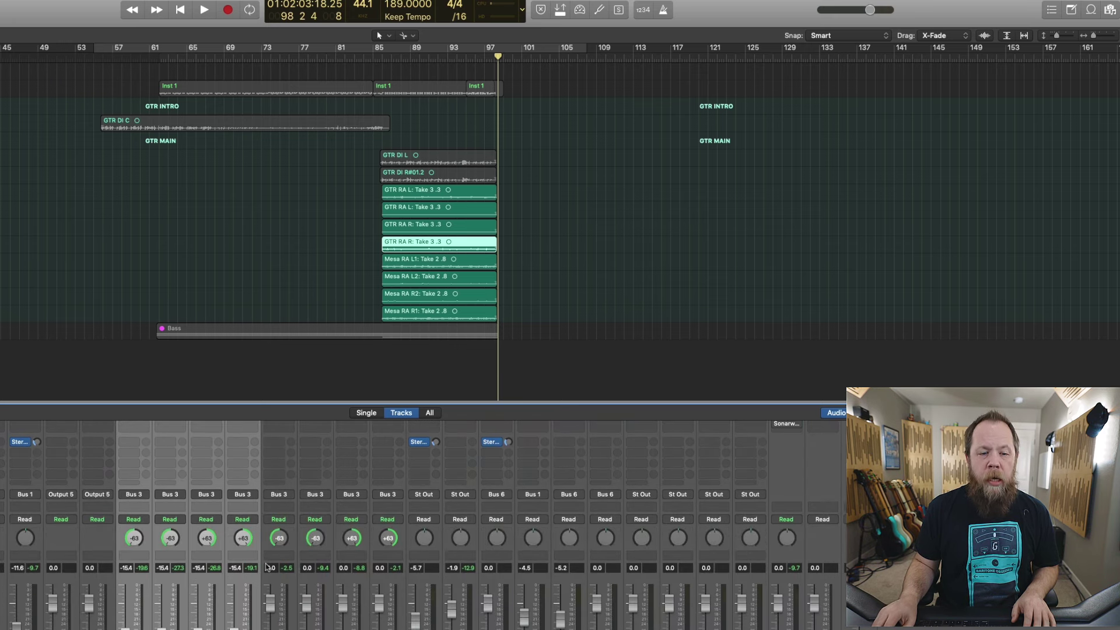
scroll(221, 557, "up", 5)
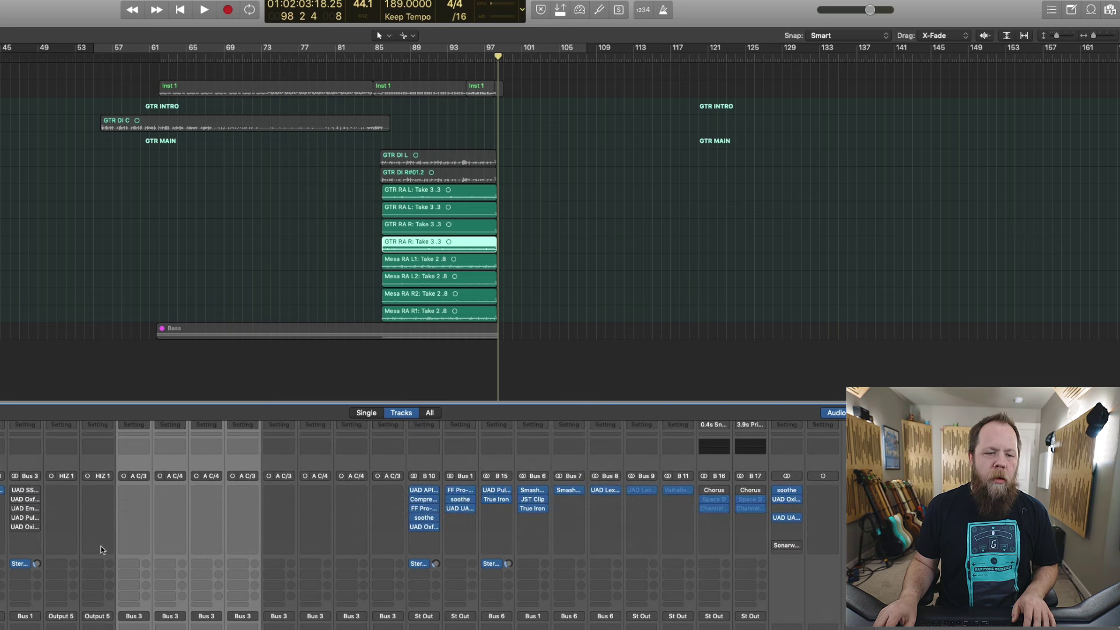
left_click(26, 492)
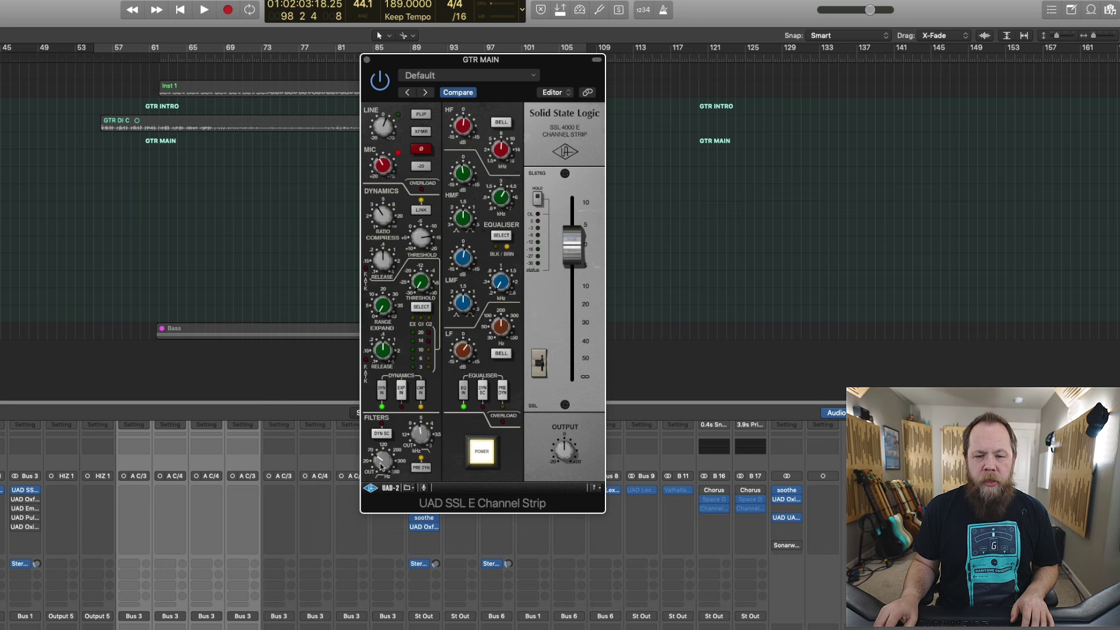
left_click(366, 58)
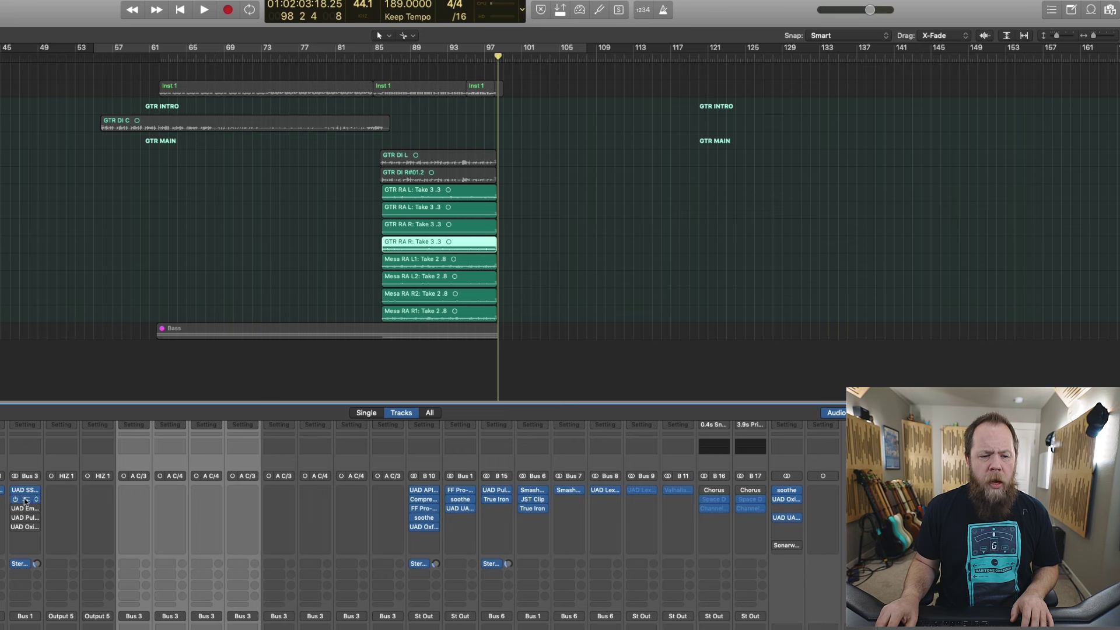
left_click(24, 499)
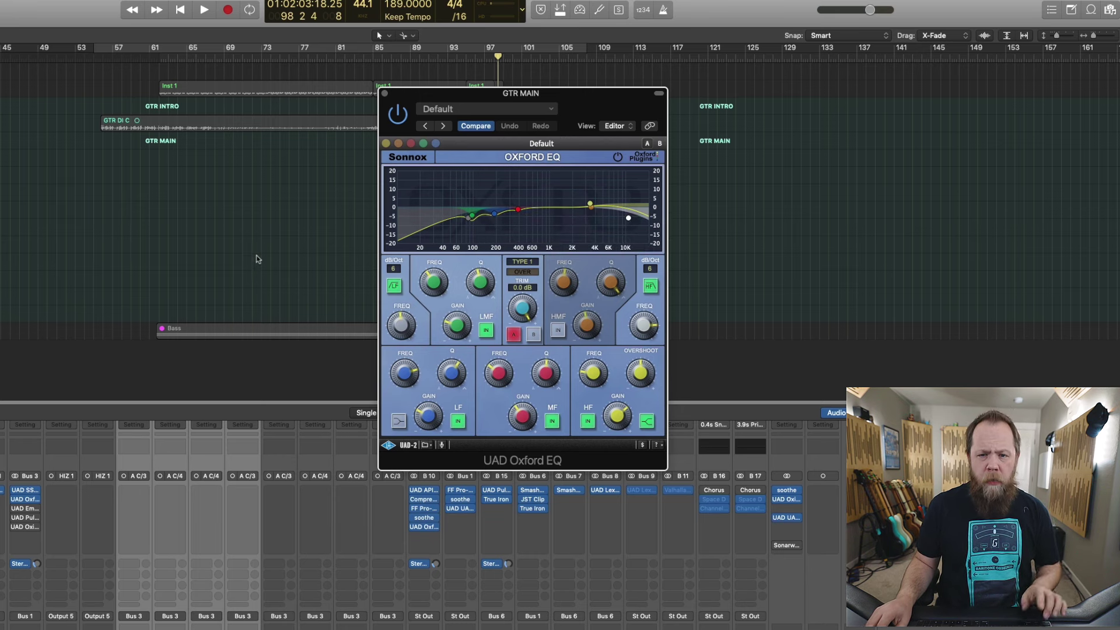
scroll(155, 478, "down", 4)
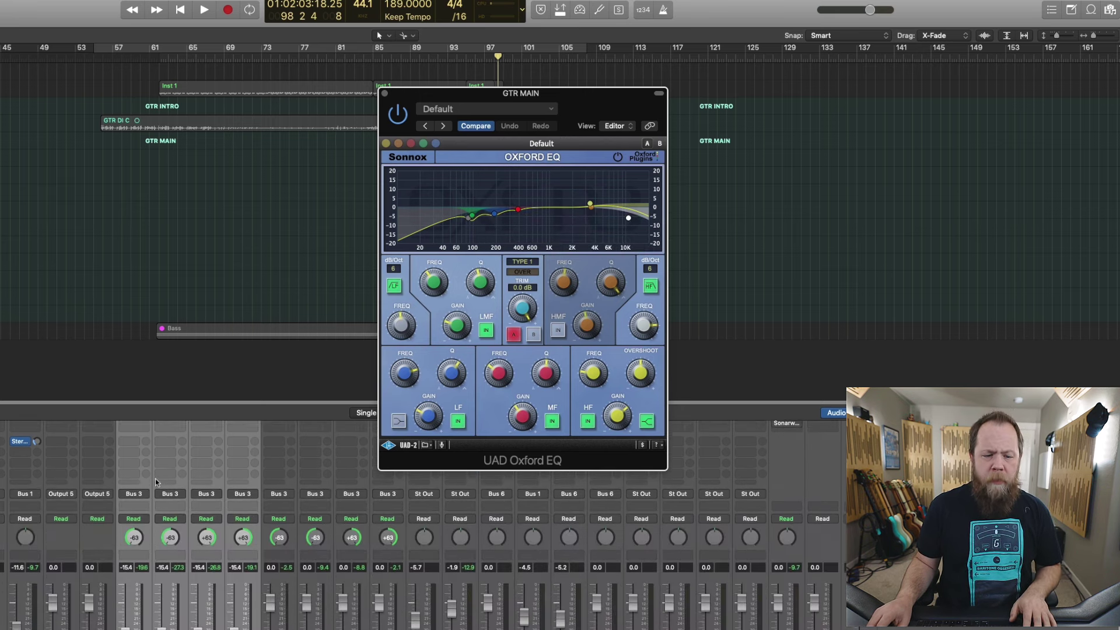
scroll(211, 476, "up", 3)
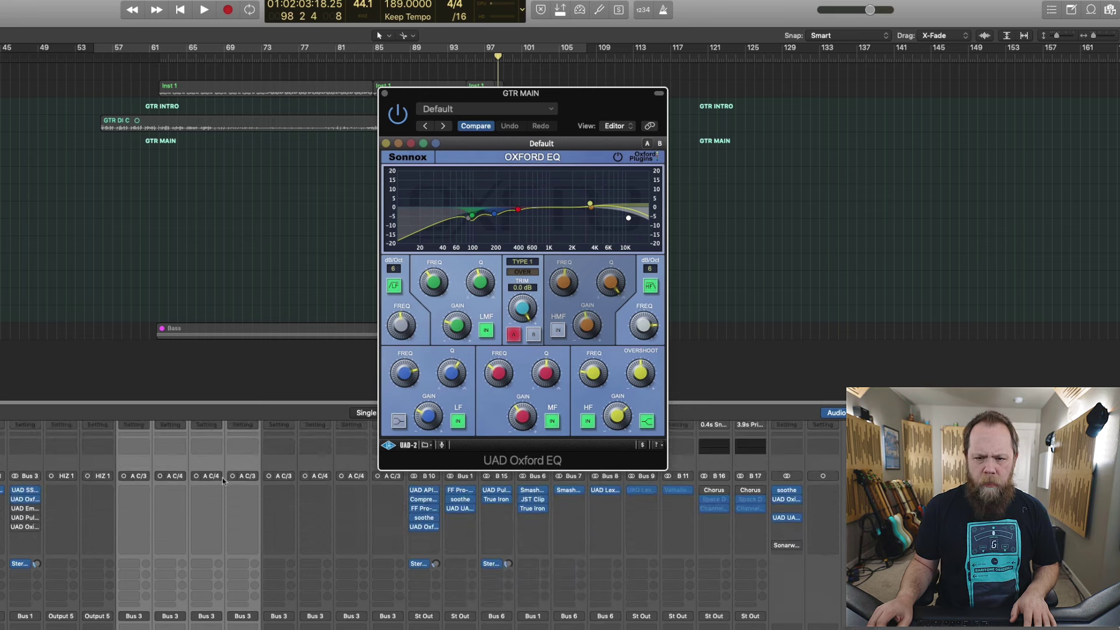
left_click(618, 157)
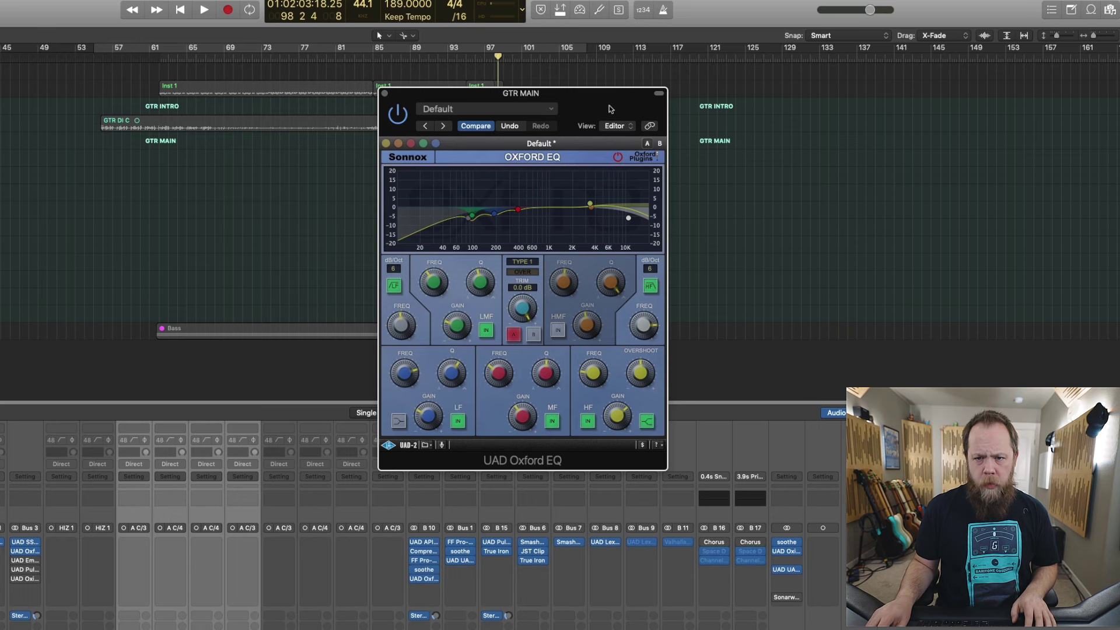
key("space")
left_click_drag(611, 110, 638, 120)
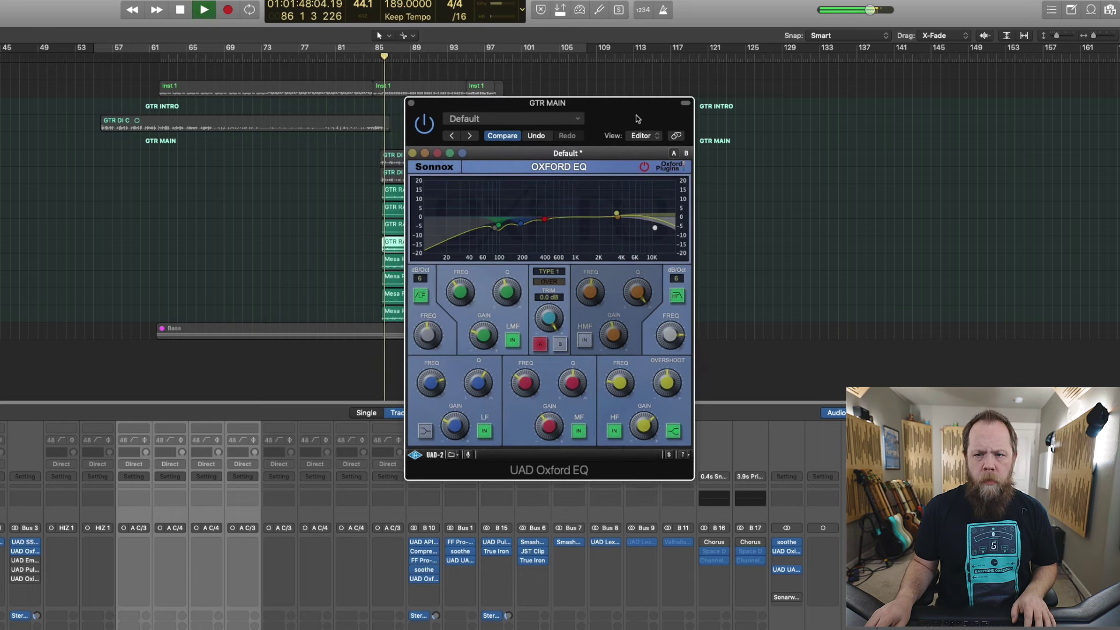
left_click(644, 168)
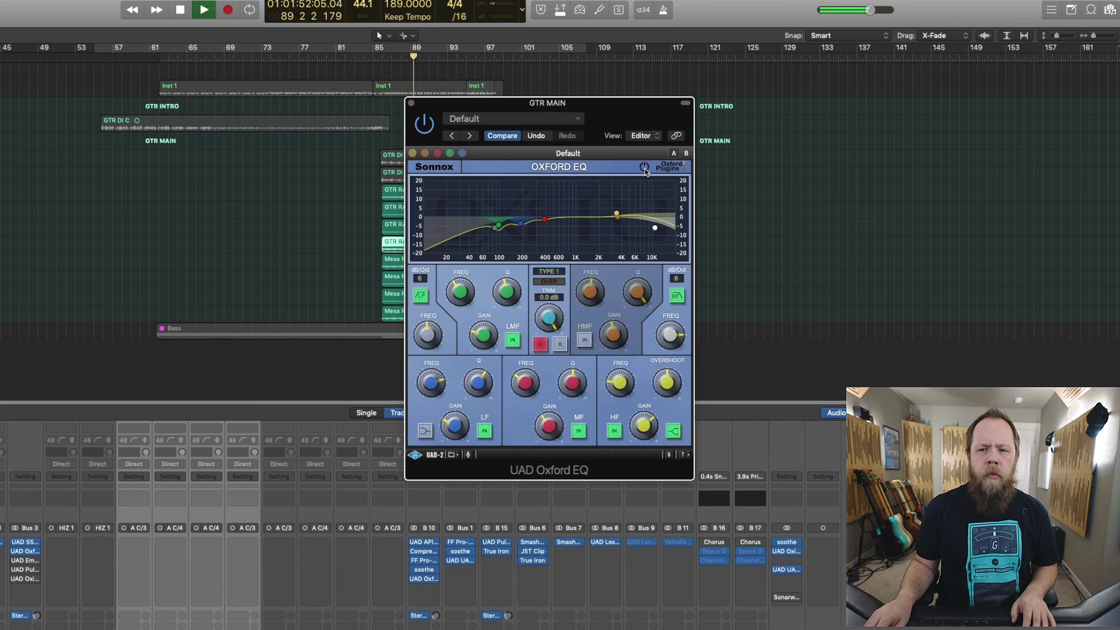
left_click(644, 168)
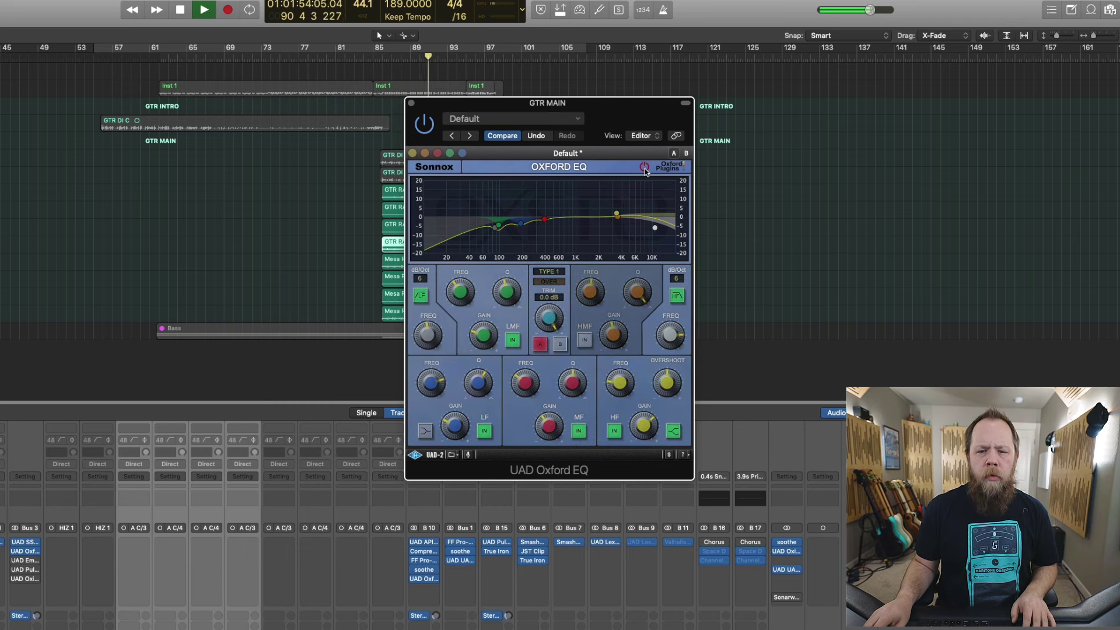
left_click(644, 168)
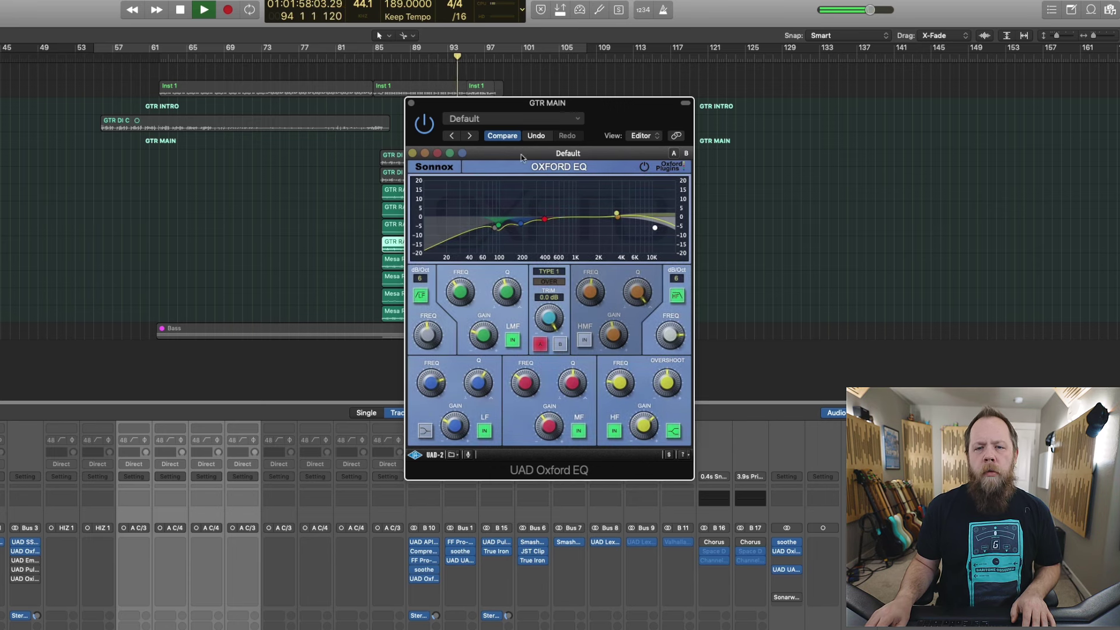
left_click(411, 104)
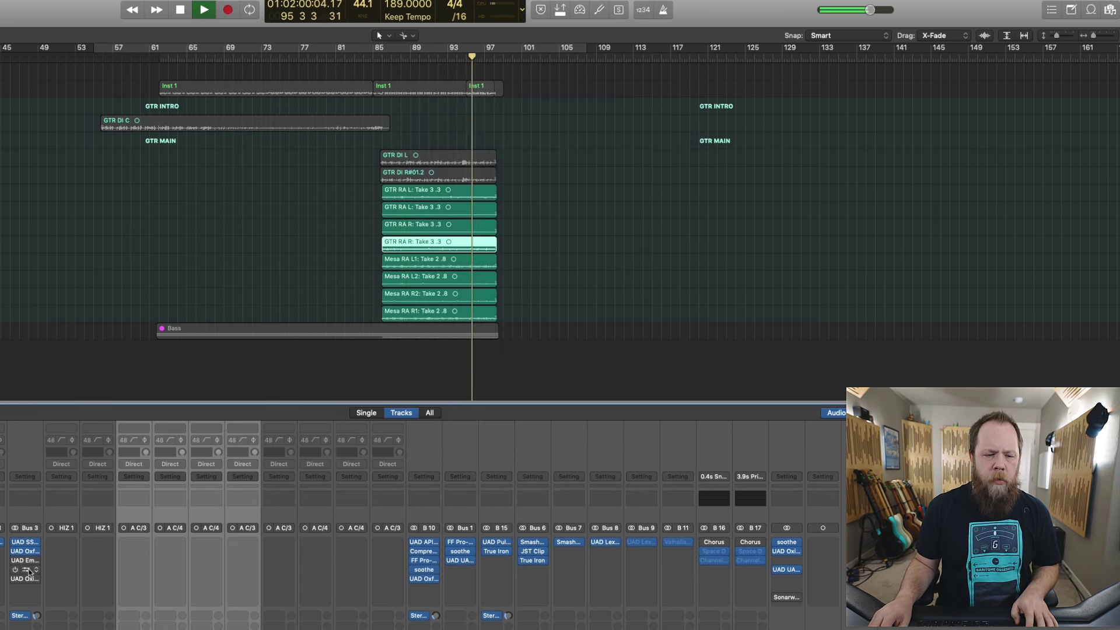
key("space")
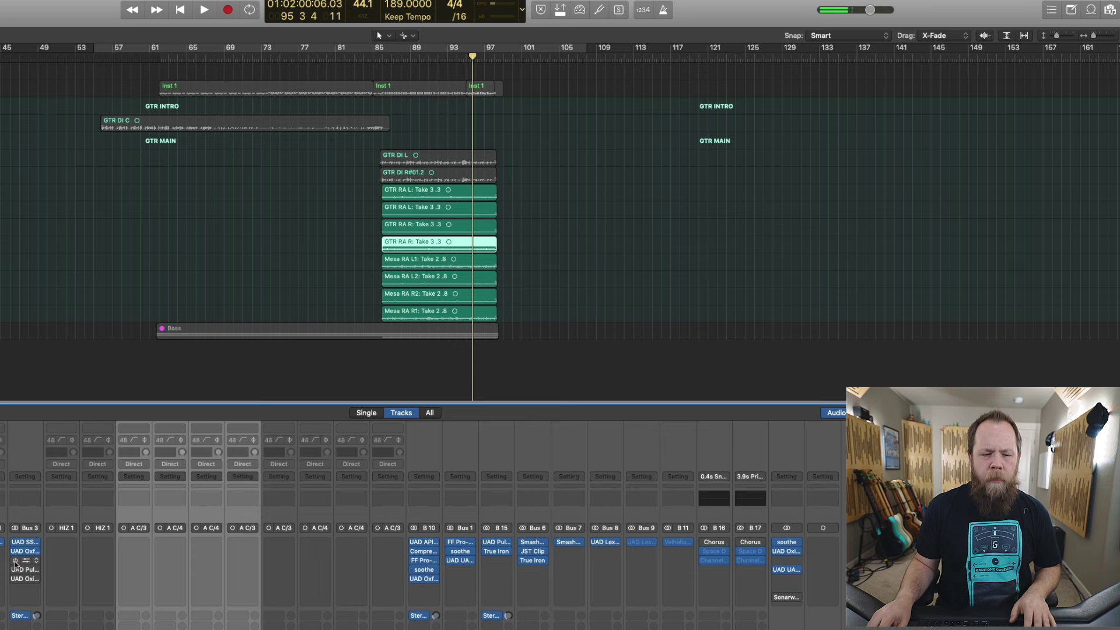
Step: Check GTR MAIN's Distressor and Pultec EQP-1A, then open its Oxide Tape plugin
left_click(26, 561)
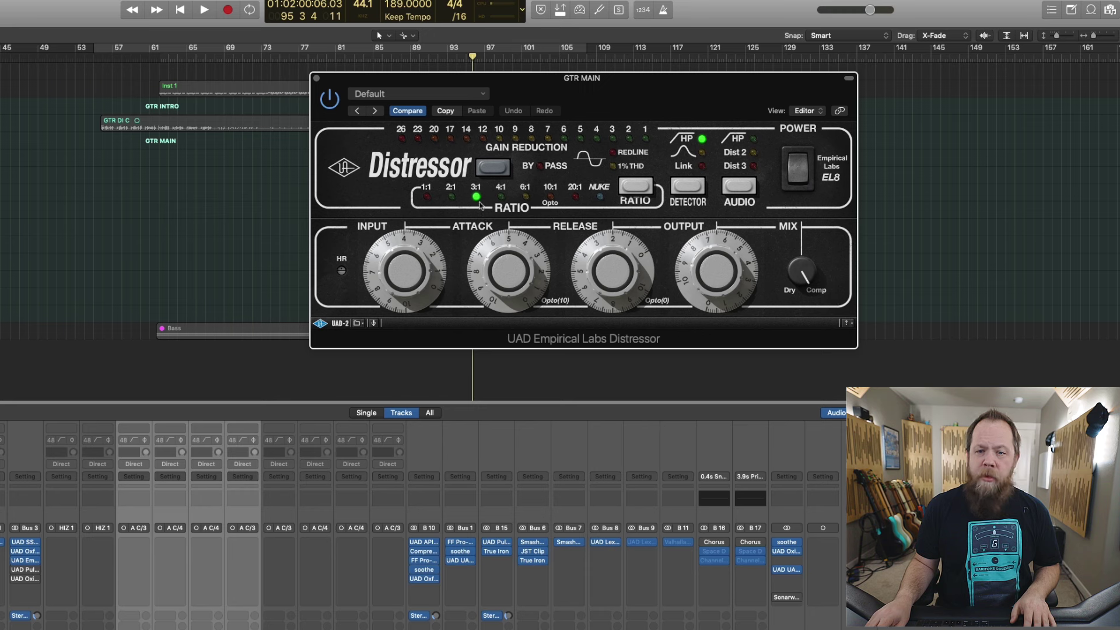
left_click(316, 78)
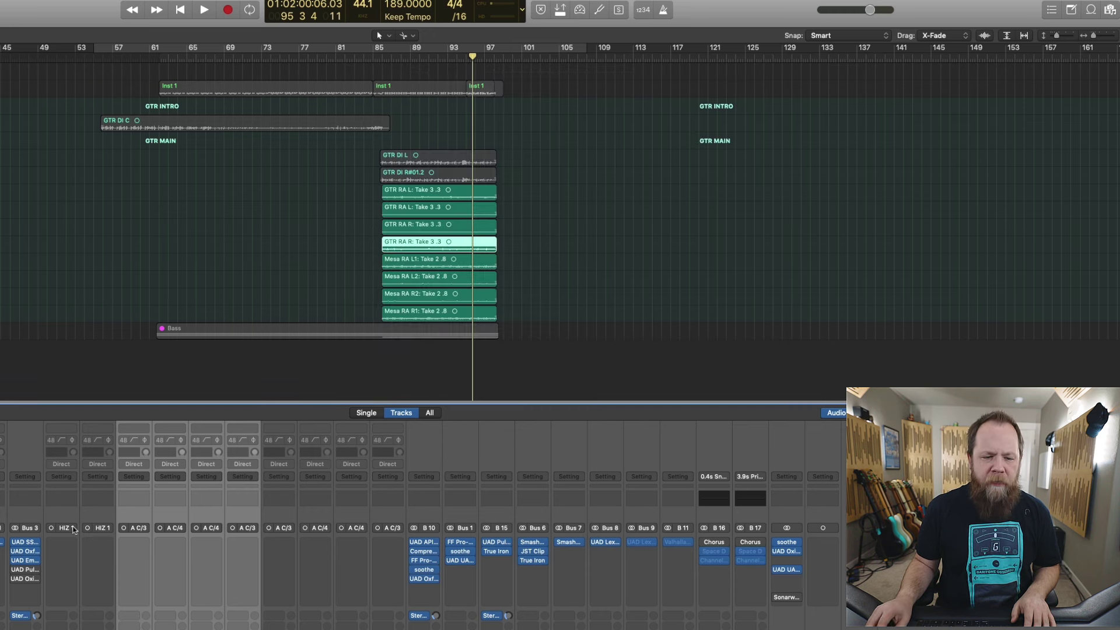
left_click(24, 569)
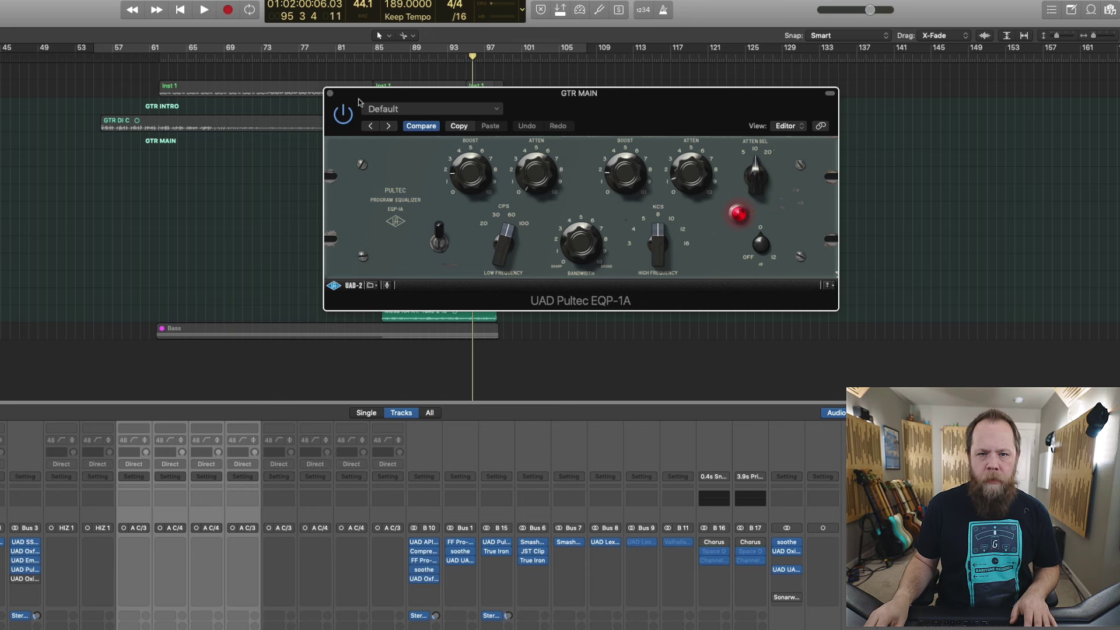
left_click(330, 94)
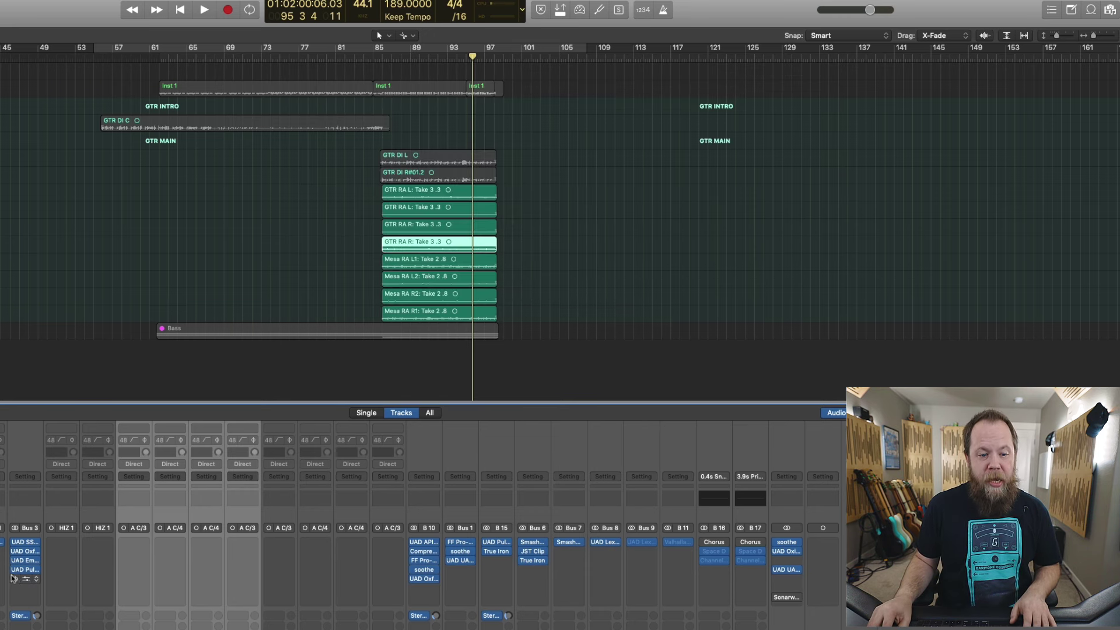
left_click(26, 579)
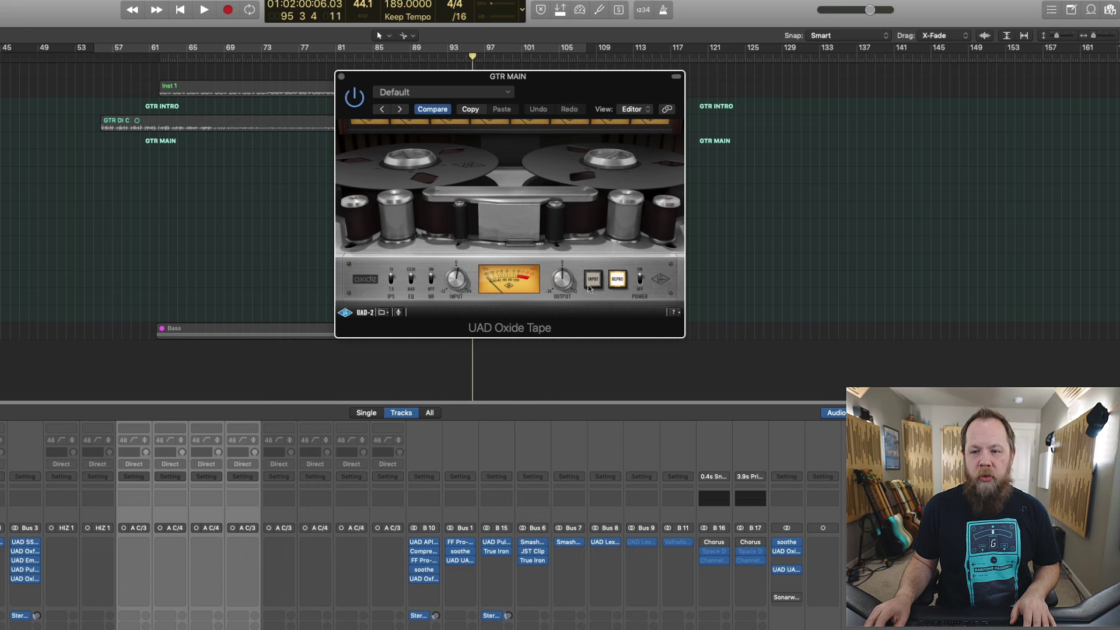
Step: Play GTR MAIN from bar 83 with Oxide Tape off then on, and close the tape window
left_click(640, 282)
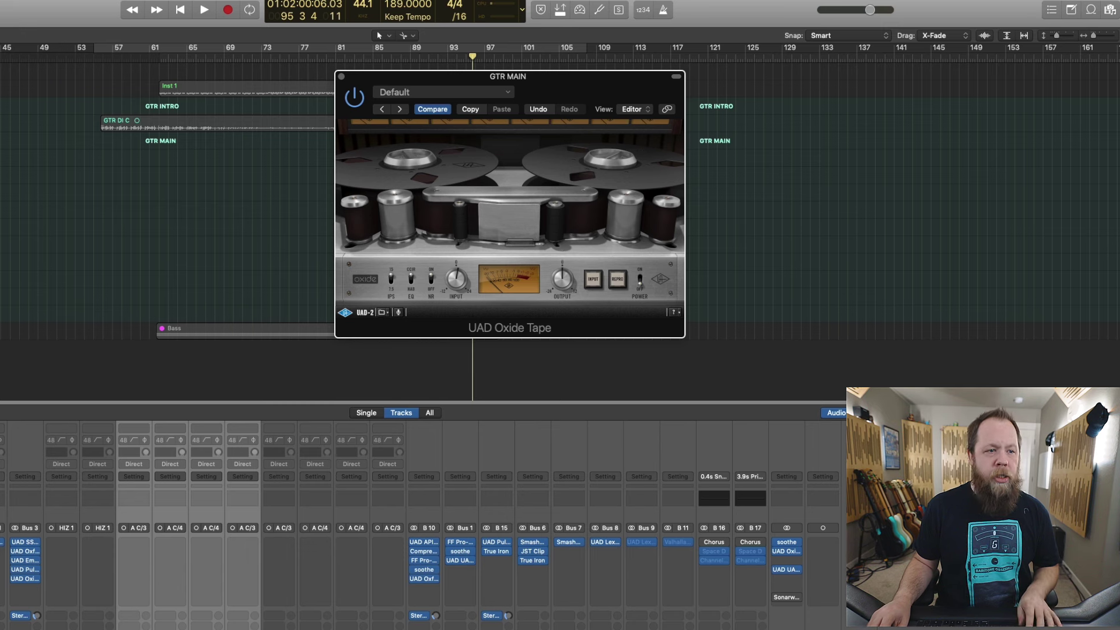
left_click(411, 92)
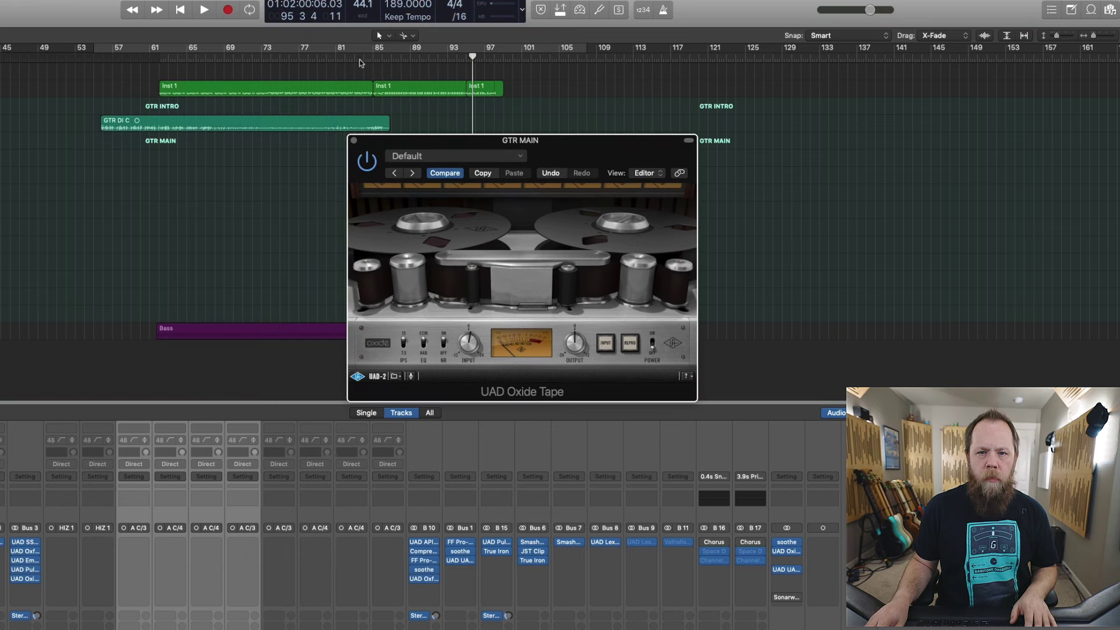
left_click(359, 58)
key("space")
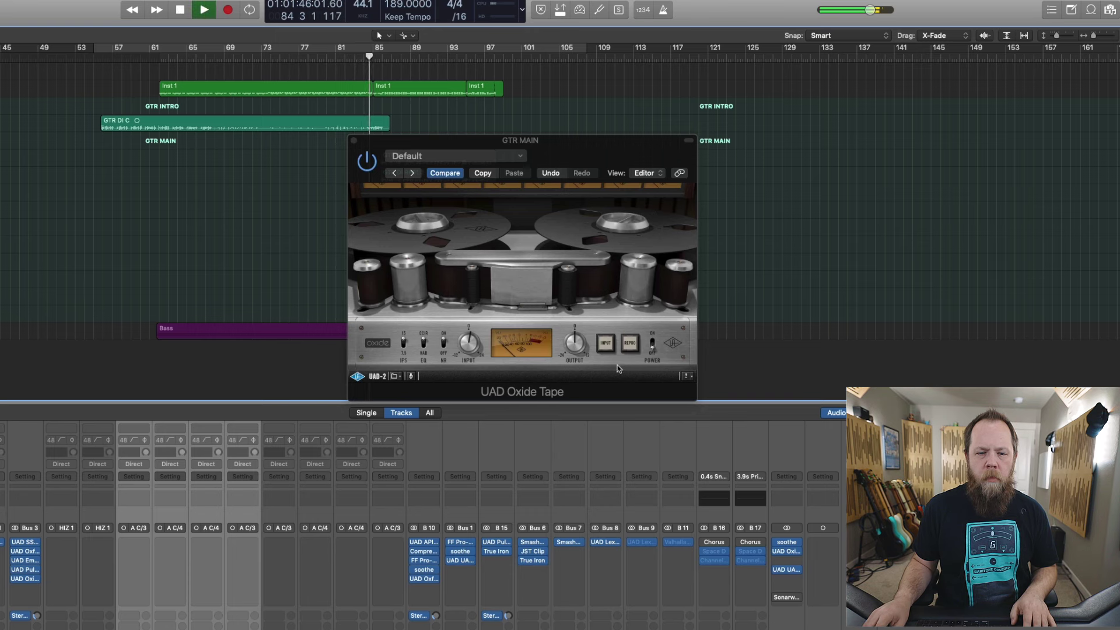
left_click(652, 347)
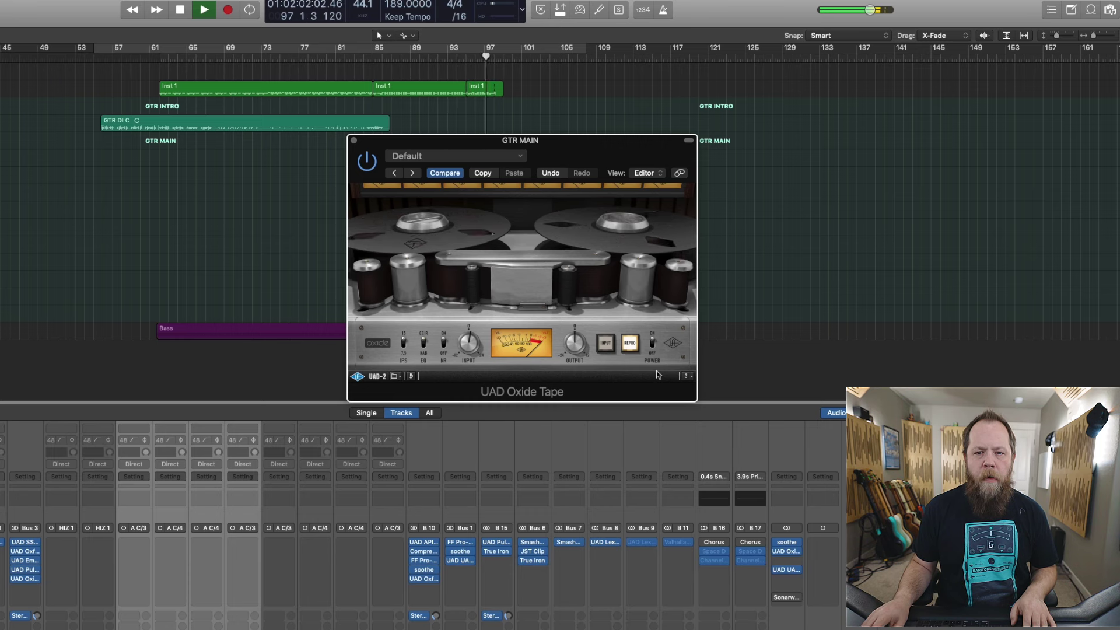
key("super+w")
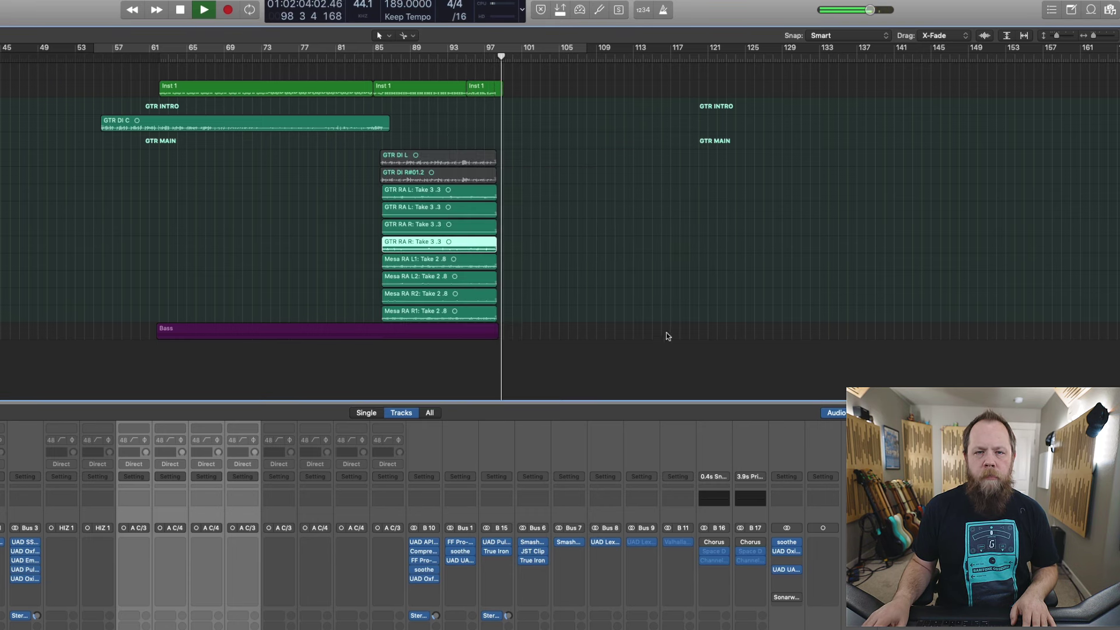
Step: Stop playback near bar 99, just past the main guitar regions
key("space")
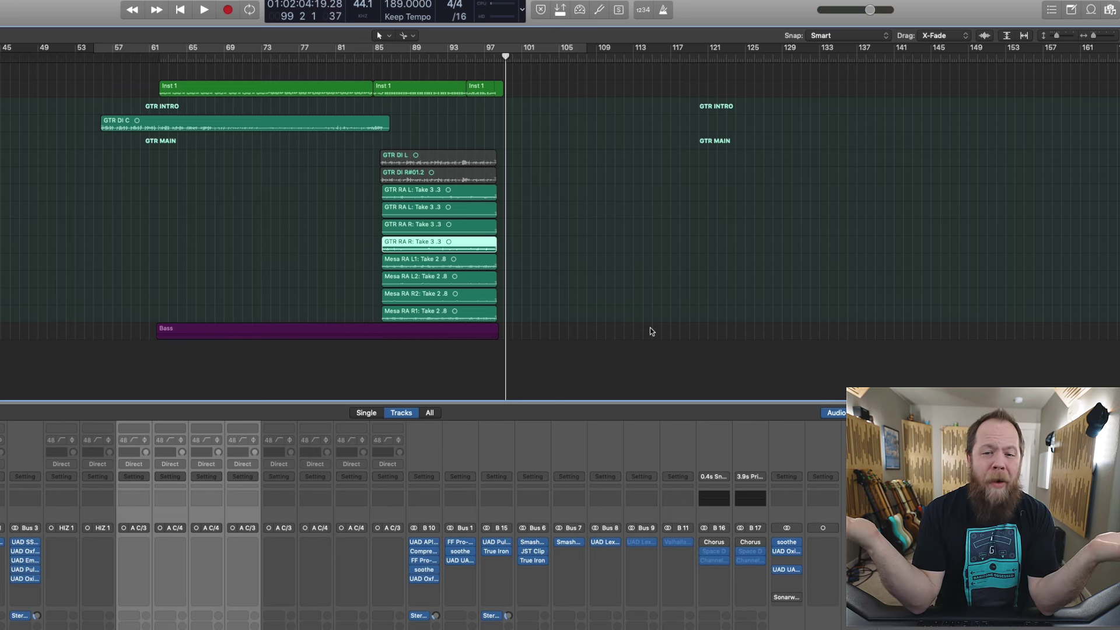